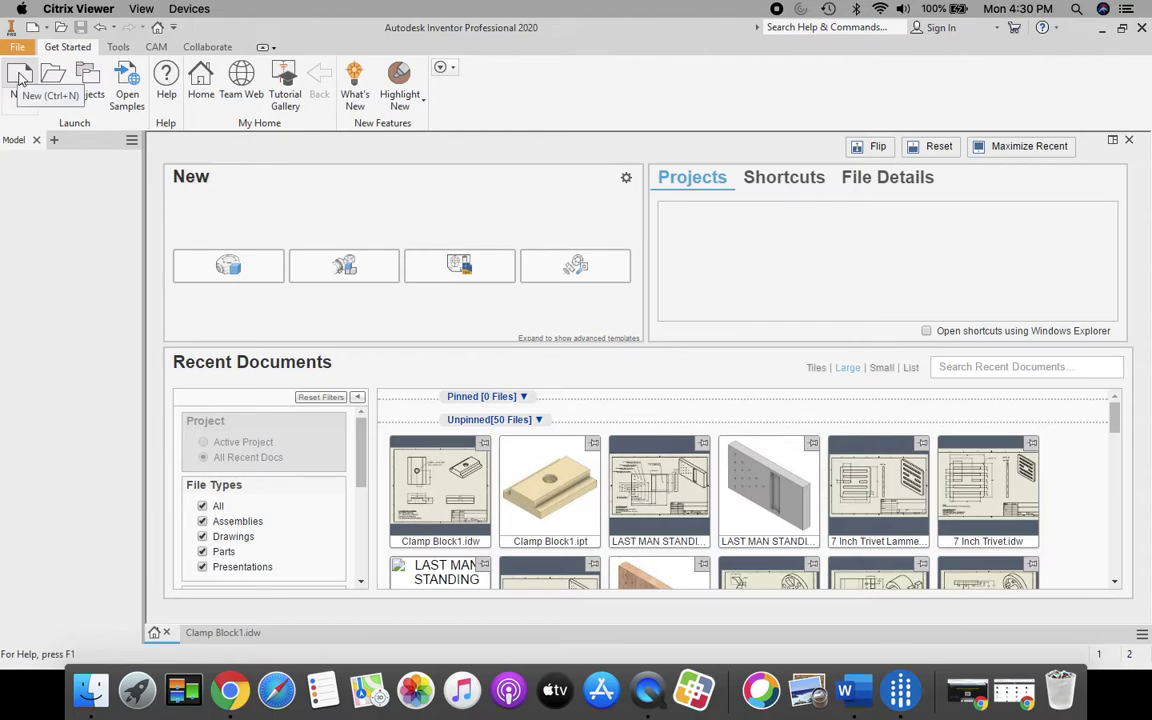
Step: Create a new part from the Standard.ipt template and start a 2D sketch on the front (XY) plane
{"action": "left_click", "coordinate": [20, 79]}
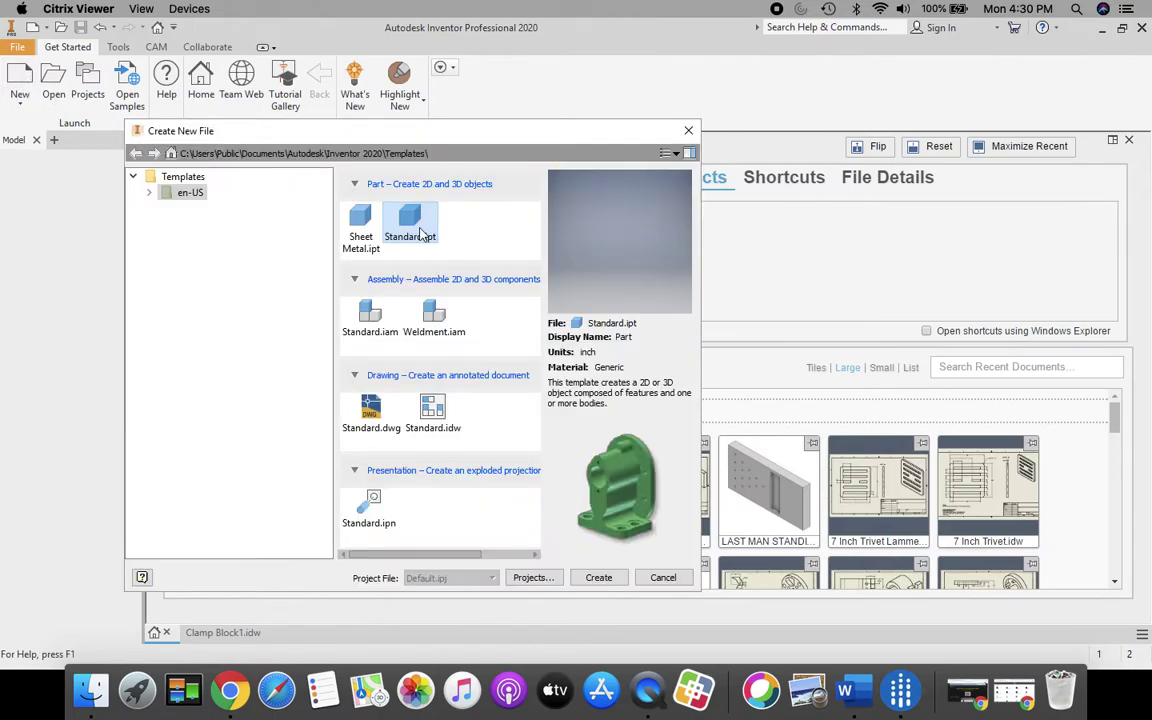
{"action": "left_click", "coordinate": [589, 577]}
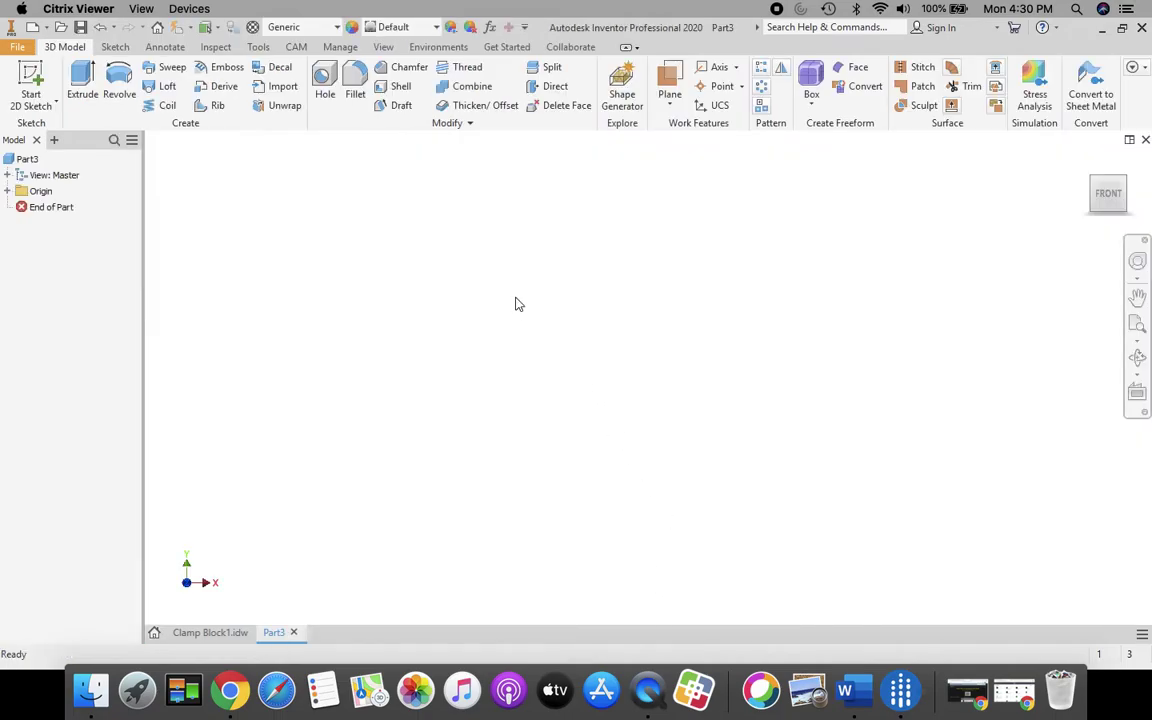
{"action": "left_click", "coordinate": [31, 75]}
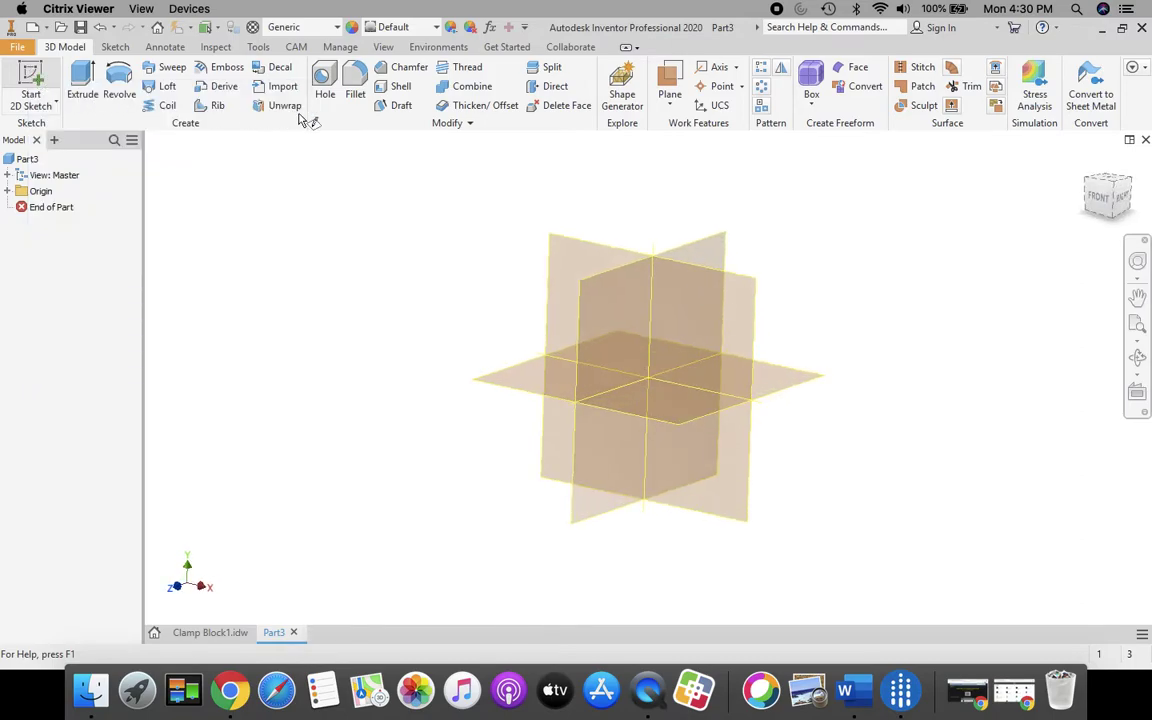
{"action": "left_click", "coordinate": [565, 238]}
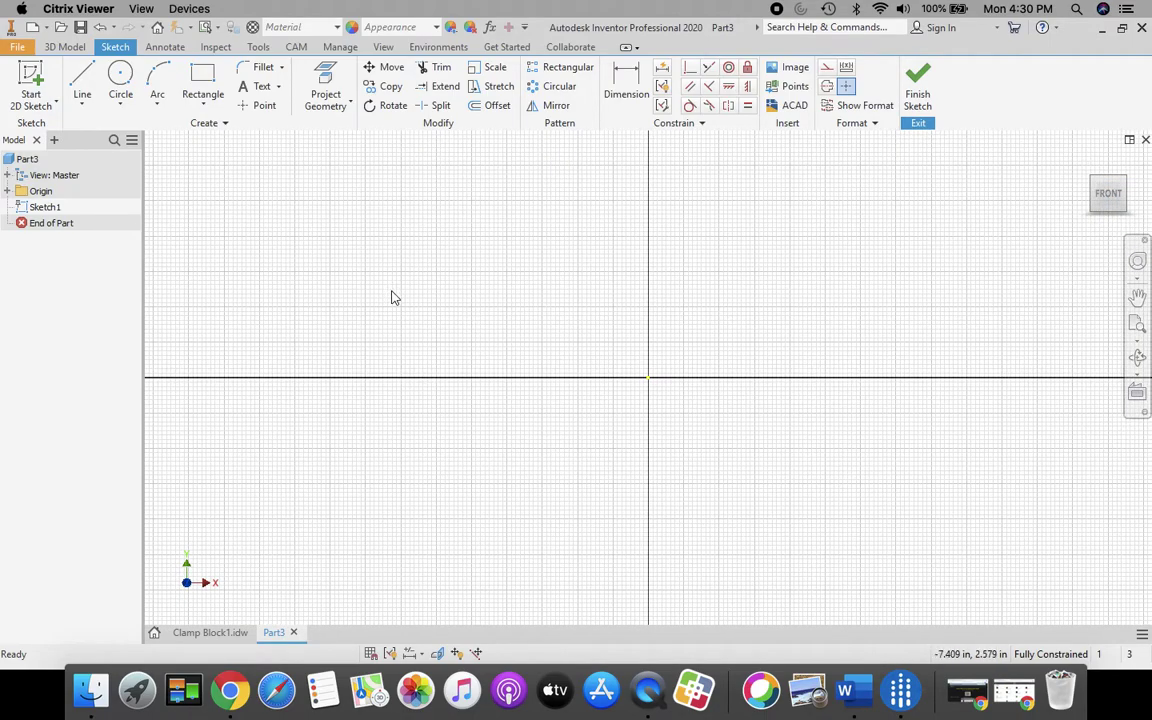
Step: Sketch a rectangle 4 in wide and 1.25 in high with its lower-left corner at the origin, and finish the sketch
{"action": "left_click", "coordinate": [204, 79]}
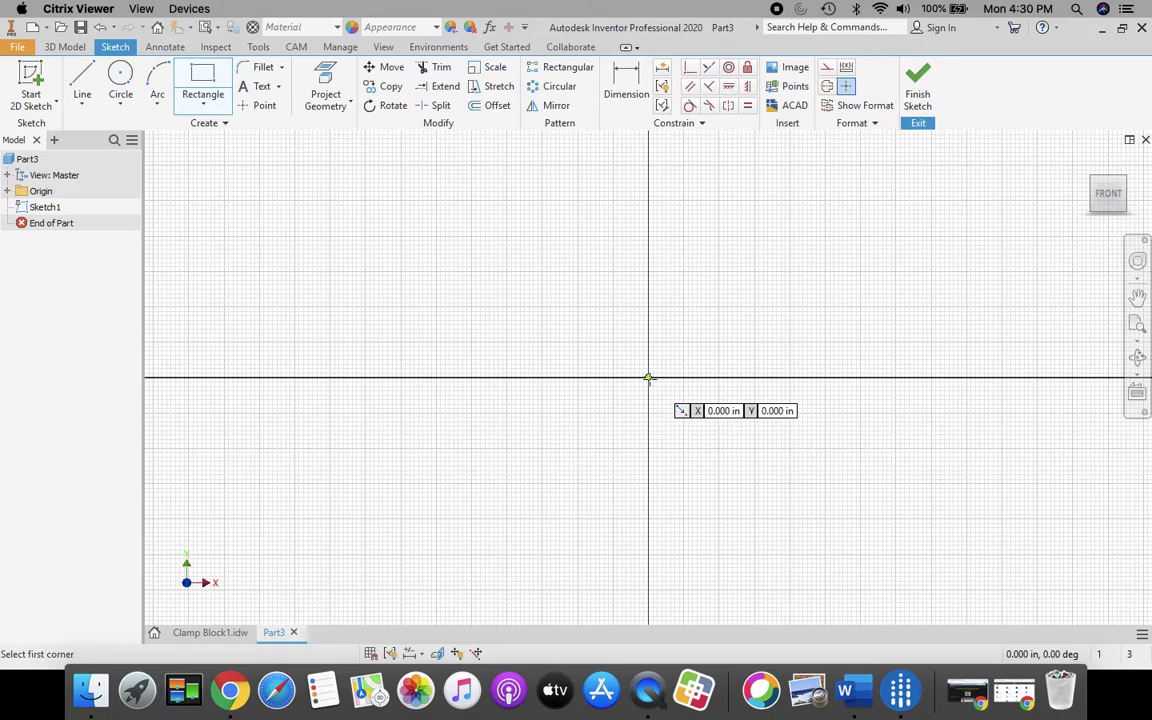
{"action": "left_click", "coordinate": [648, 378]}
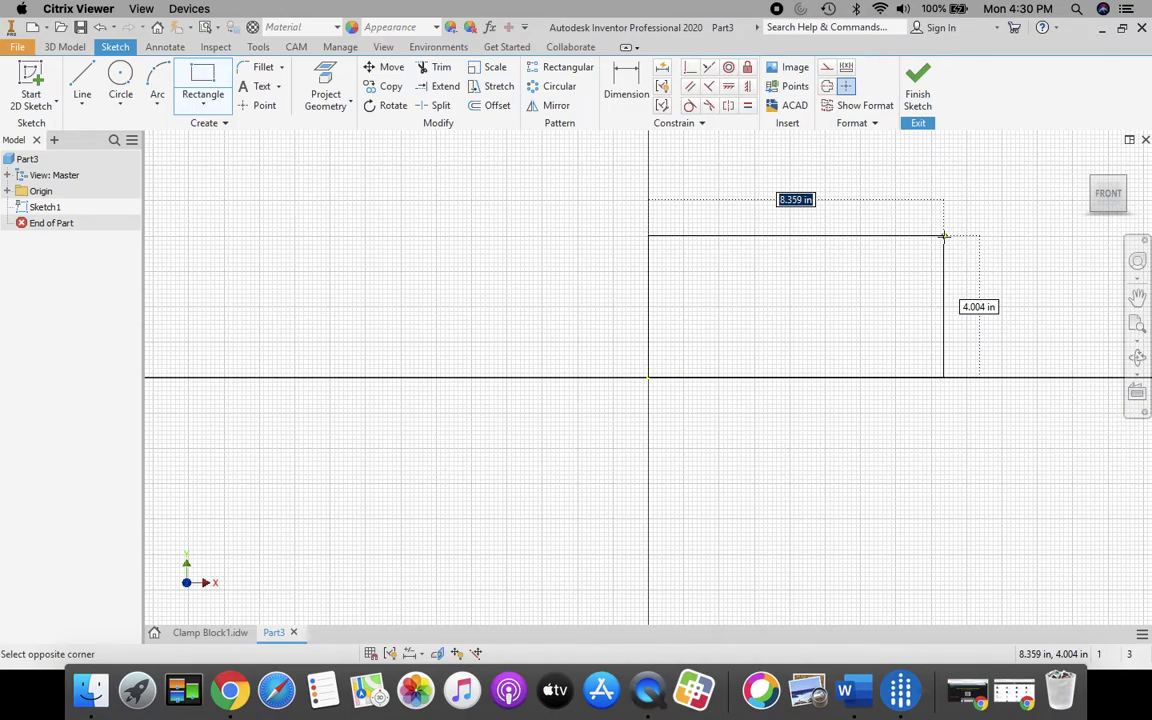
{"action": "type", "text": "4"}
{"action": "key", "text": "Tab"}
{"action": "type", "text": "1."}
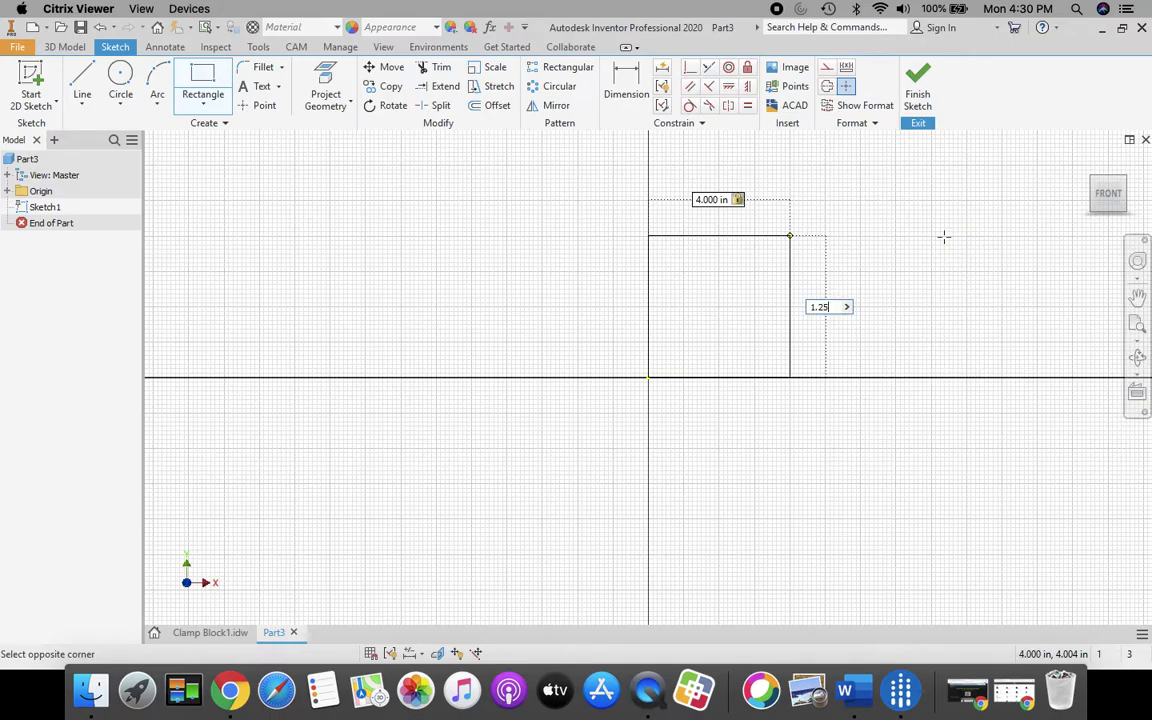
{"action": "type", "text": "25"}
{"action": "key", "text": "Return"}
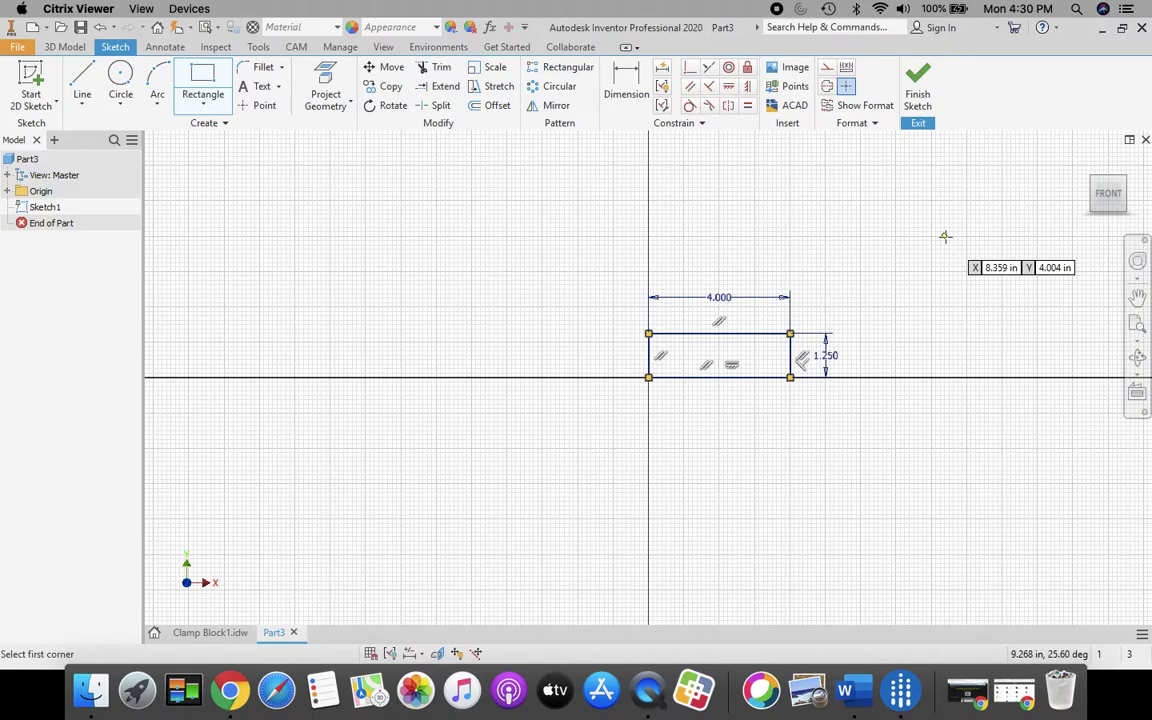
{"action": "left_click", "coordinate": [917, 82]}
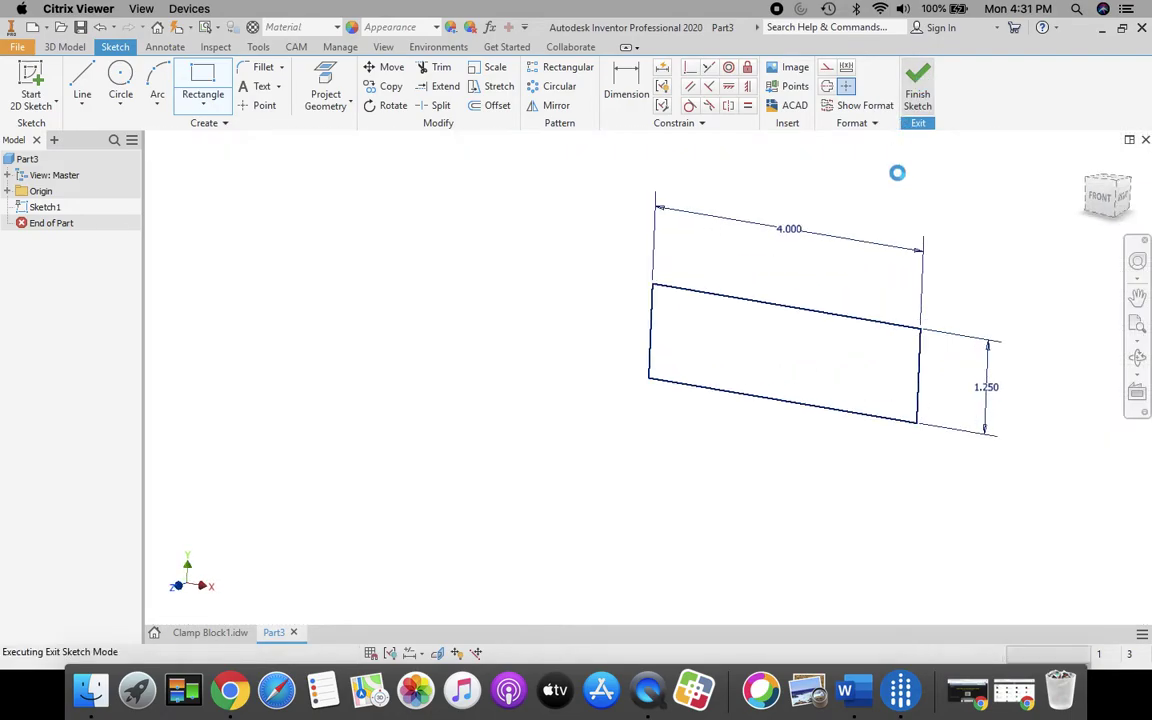
Step: Extrude the rectangle 6 in in the flipped direction, using the length given in the Clamp Block1 drawing
{"action": "left_click", "coordinate": [1088, 163]}
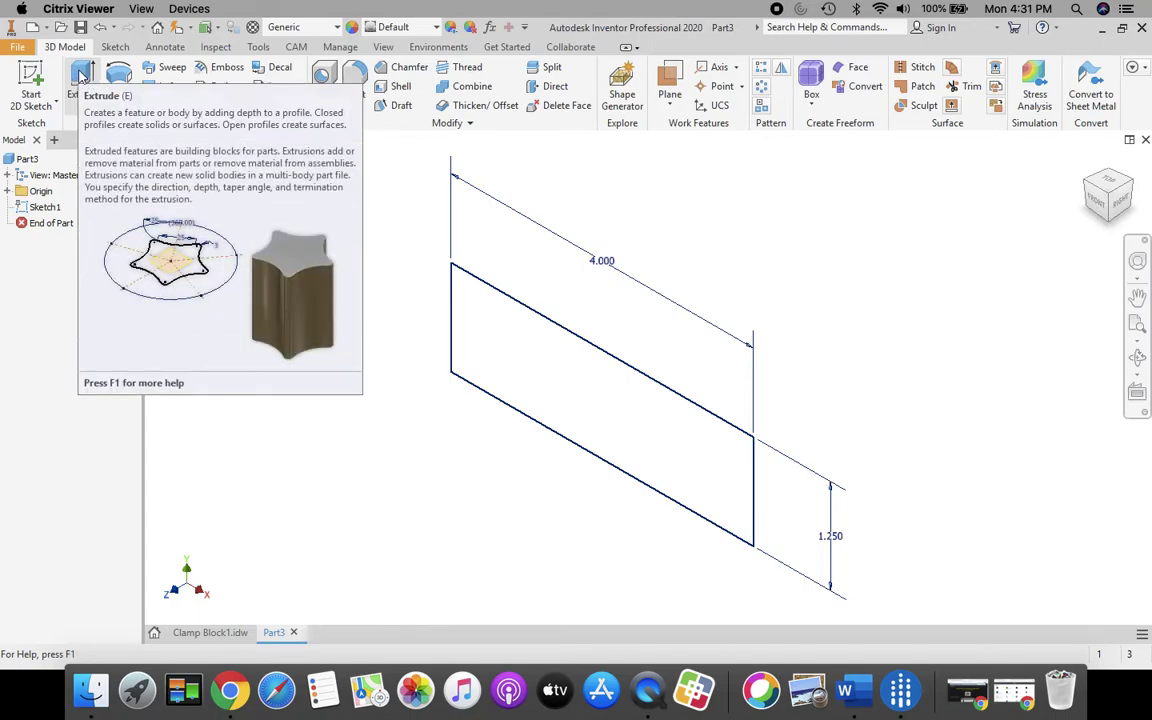
{"action": "left_click", "coordinate": [82, 77]}
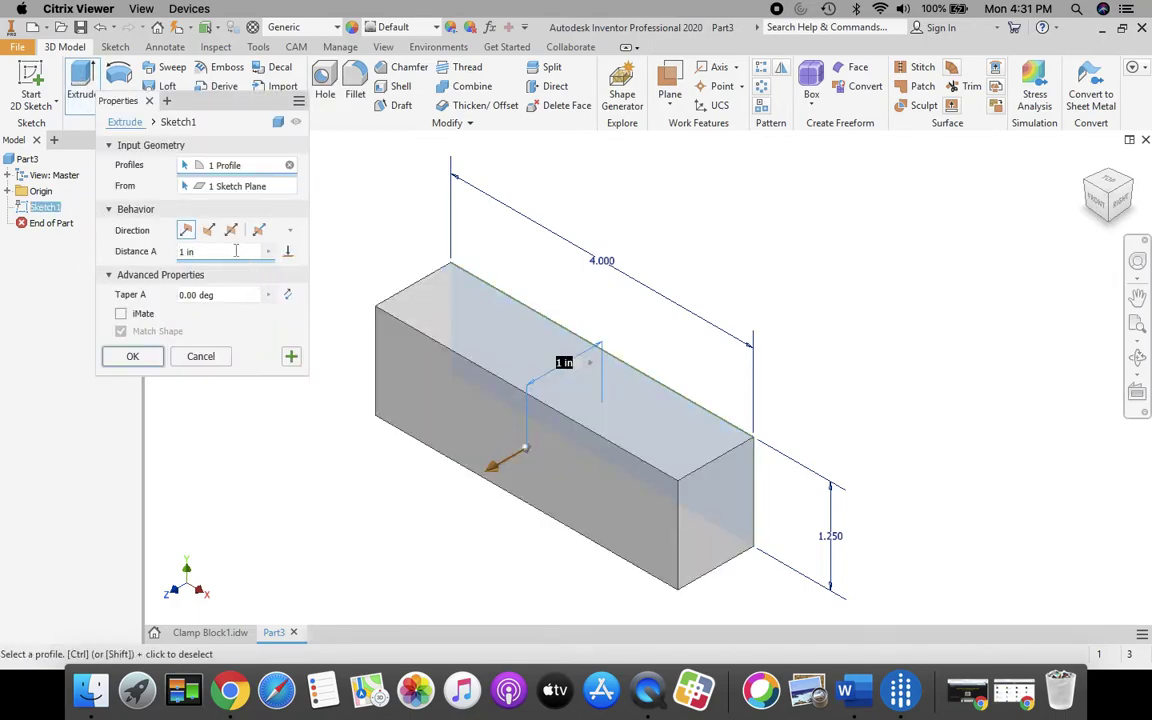
{"action": "left_click", "coordinate": [209, 231]}
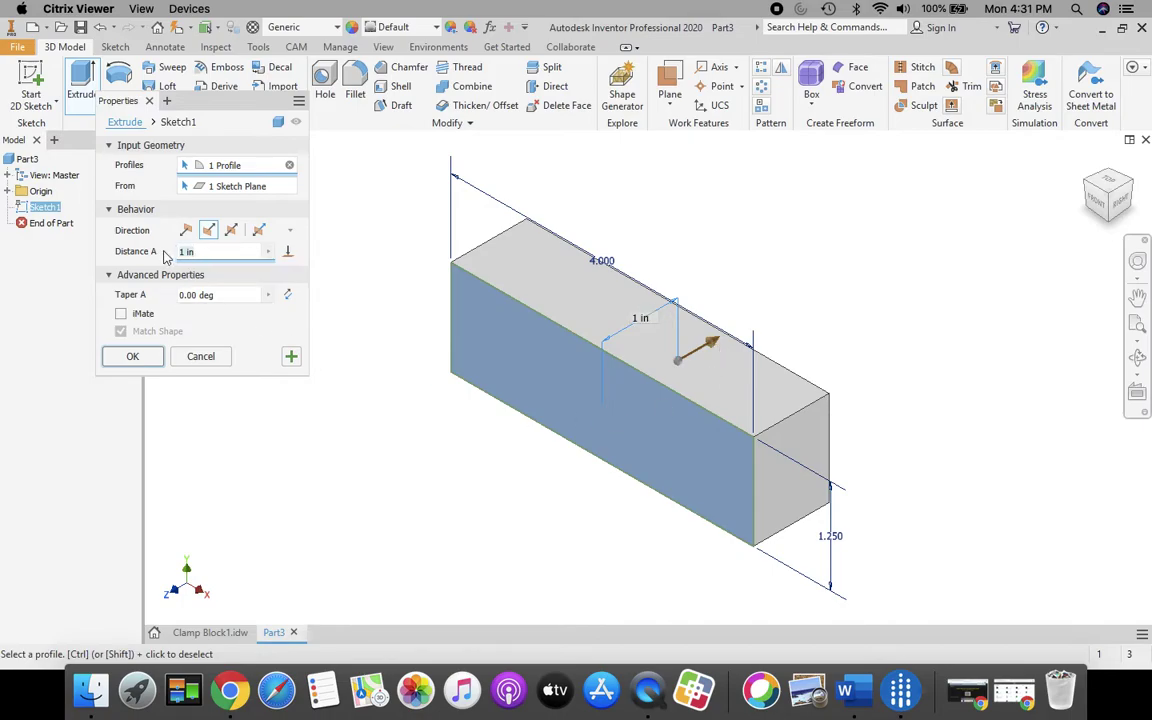
{"action": "left_click", "coordinate": [210, 633]}
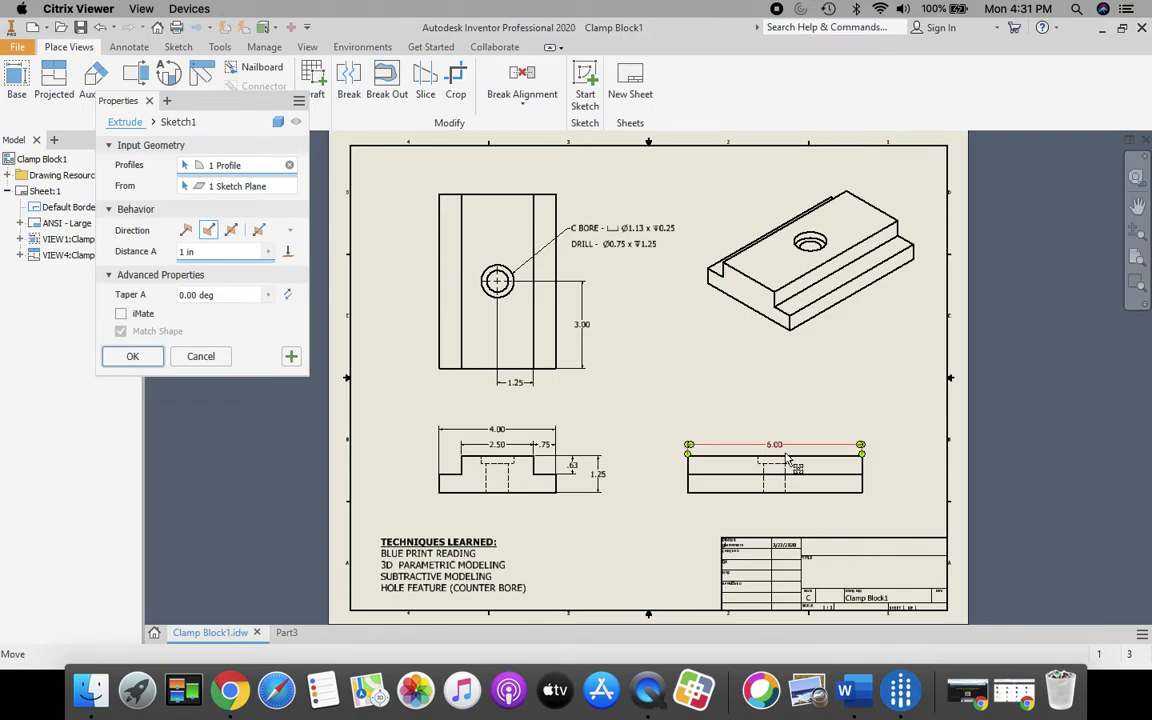
{"action": "left_click", "coordinate": [286, 634]}
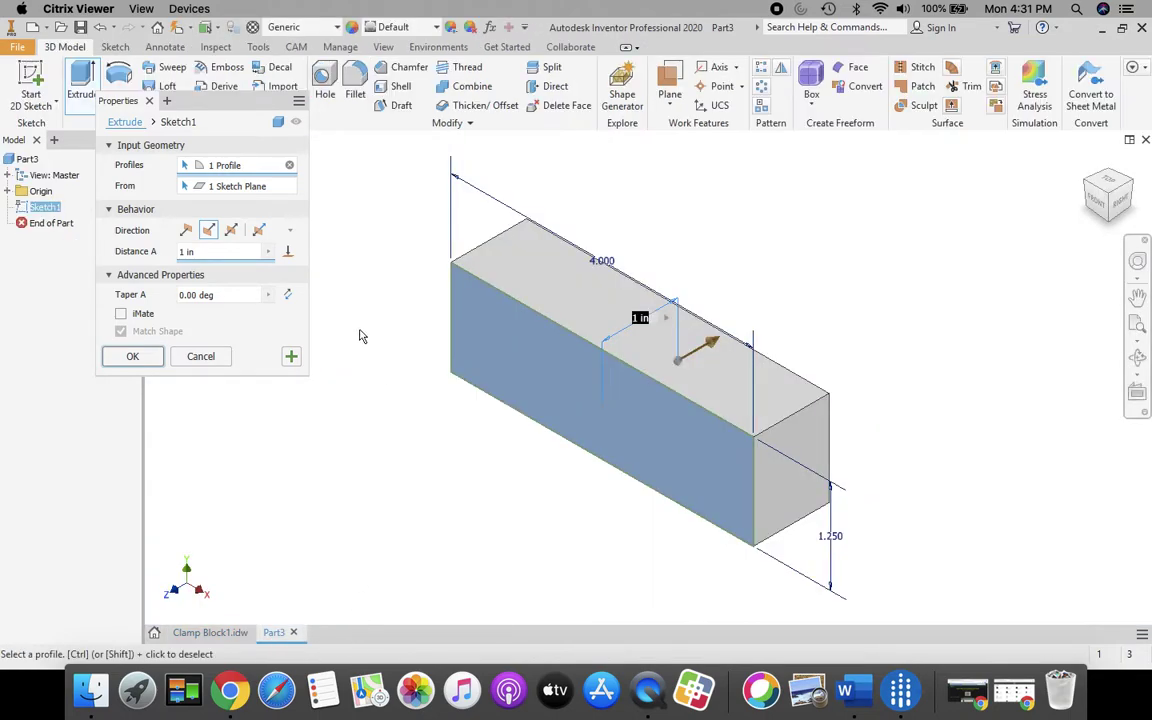
{"action": "double_click", "coordinate": [203, 252]}
{"action": "type", "text": "6"}
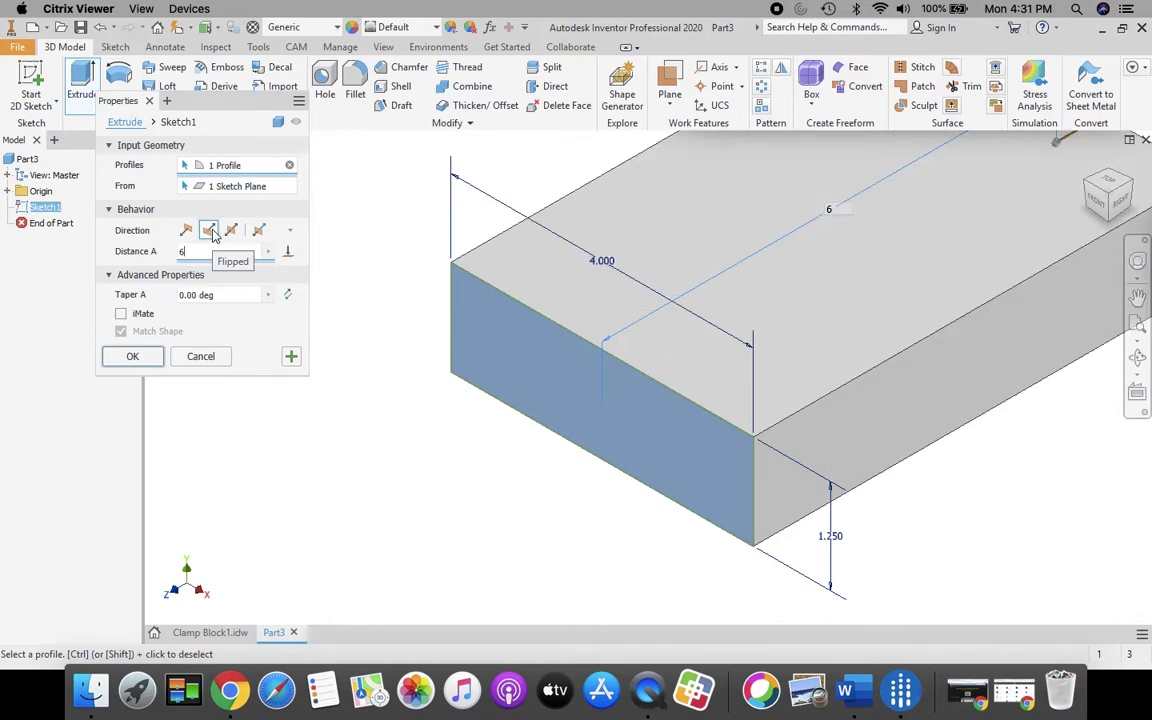
{"action": "left_click", "coordinate": [133, 357]}
{"action": "left_click", "coordinate": [1089, 162]}
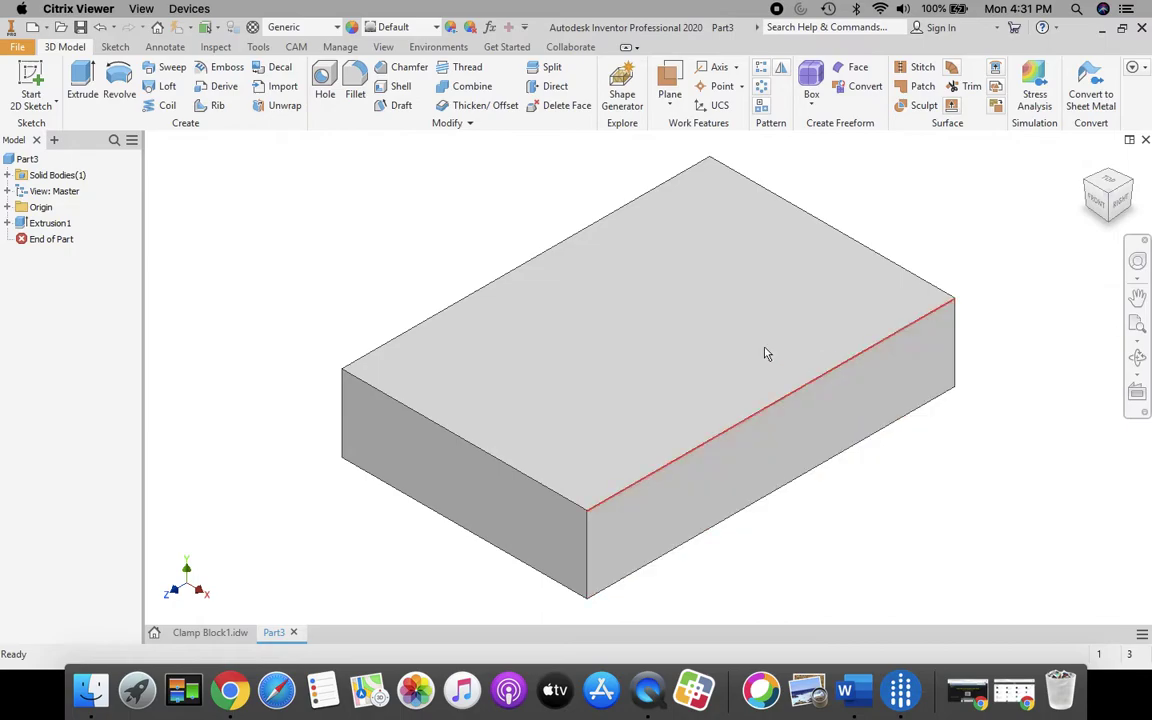
Step: Check the step cutout in the Clamp Block1 drawing and start a 2D sketch on the block's front end face
{"action": "left_click", "coordinate": [222, 633]}
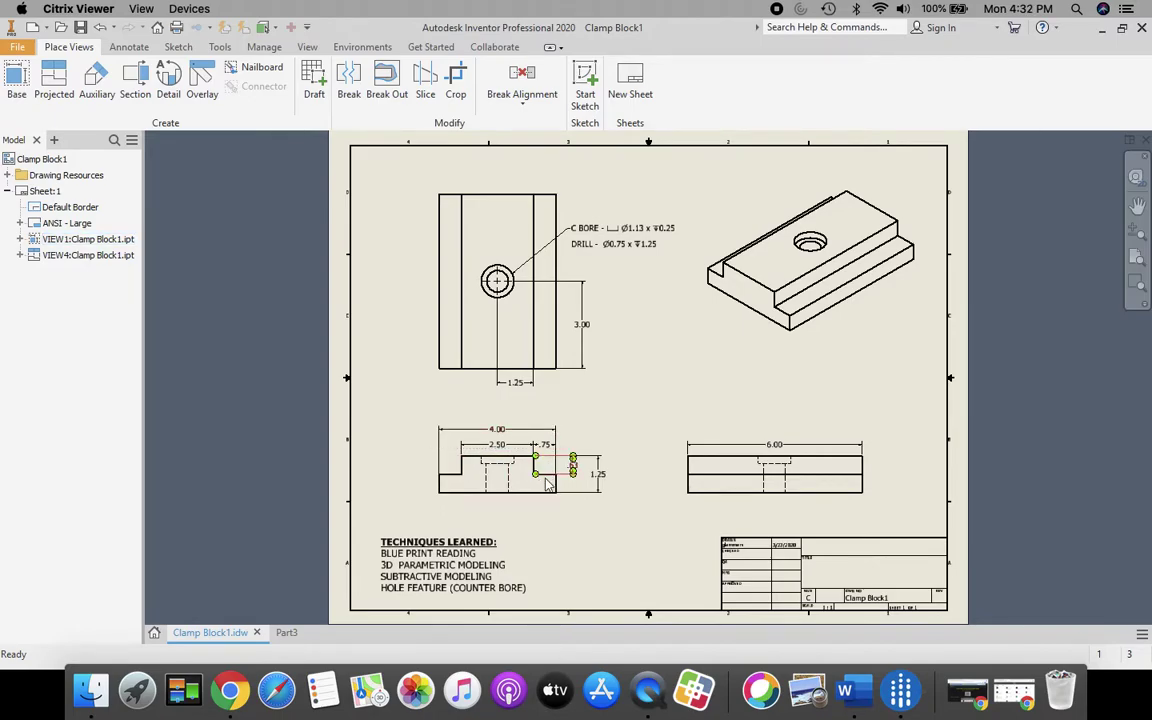
{"action": "left_click", "coordinate": [286, 633]}
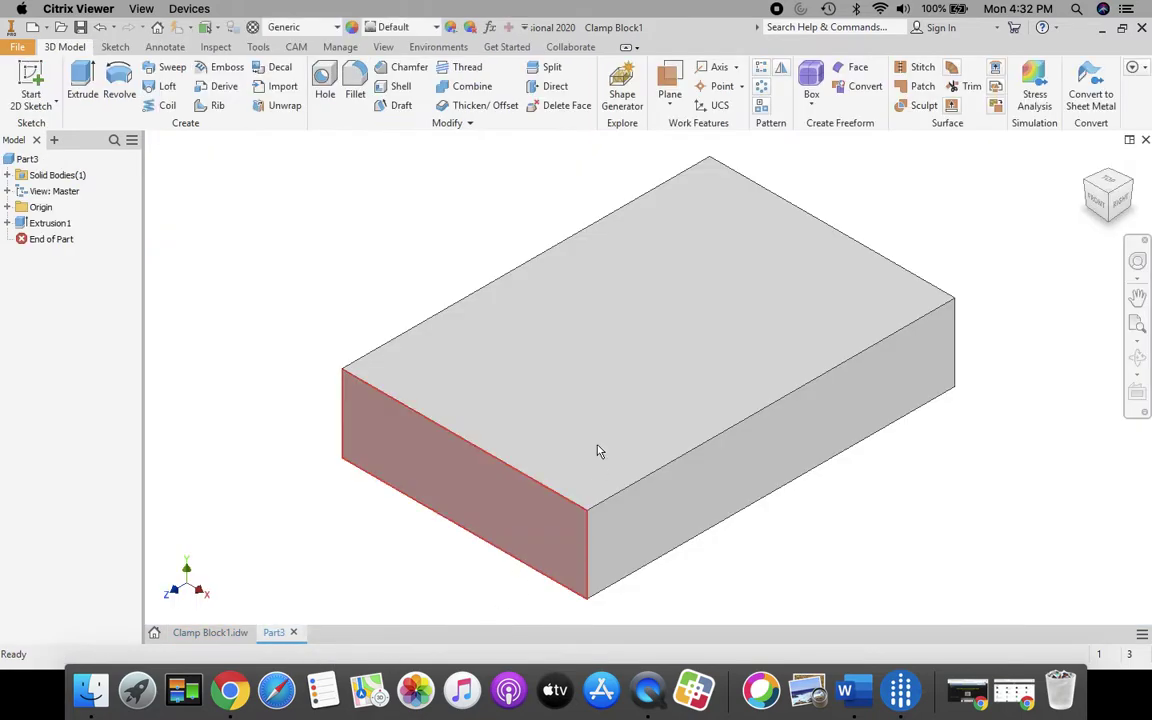
{"action": "left_click", "coordinate": [29, 80]}
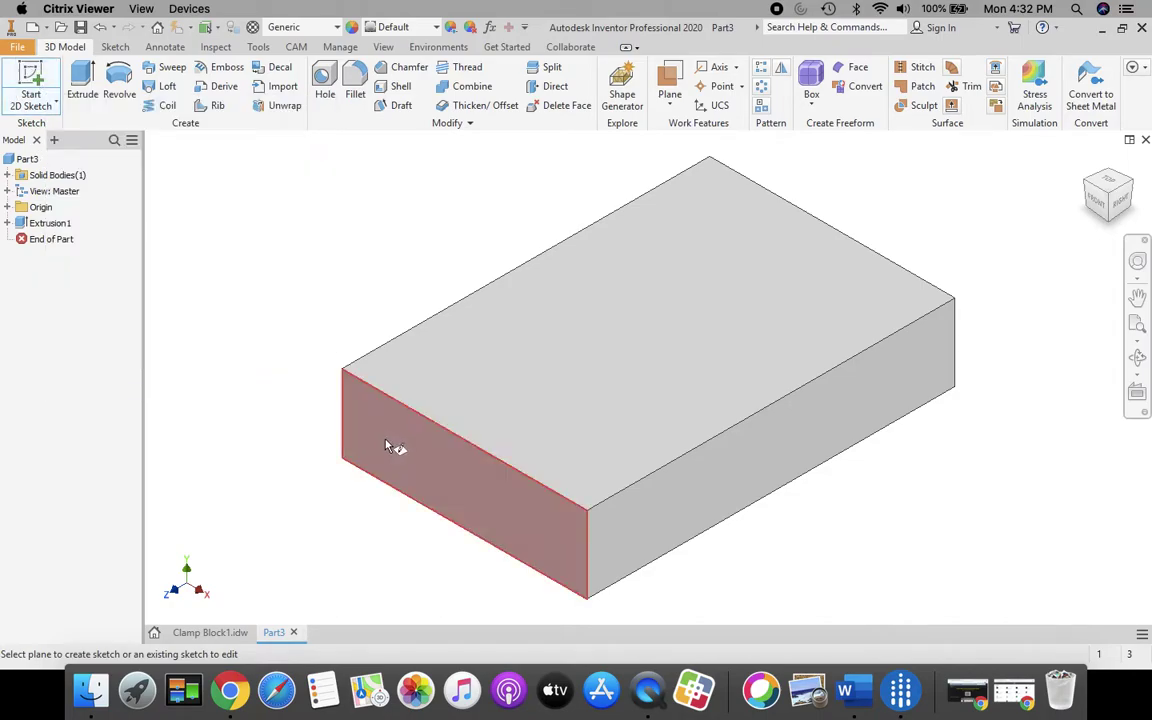
{"action": "left_click", "coordinate": [433, 470]}
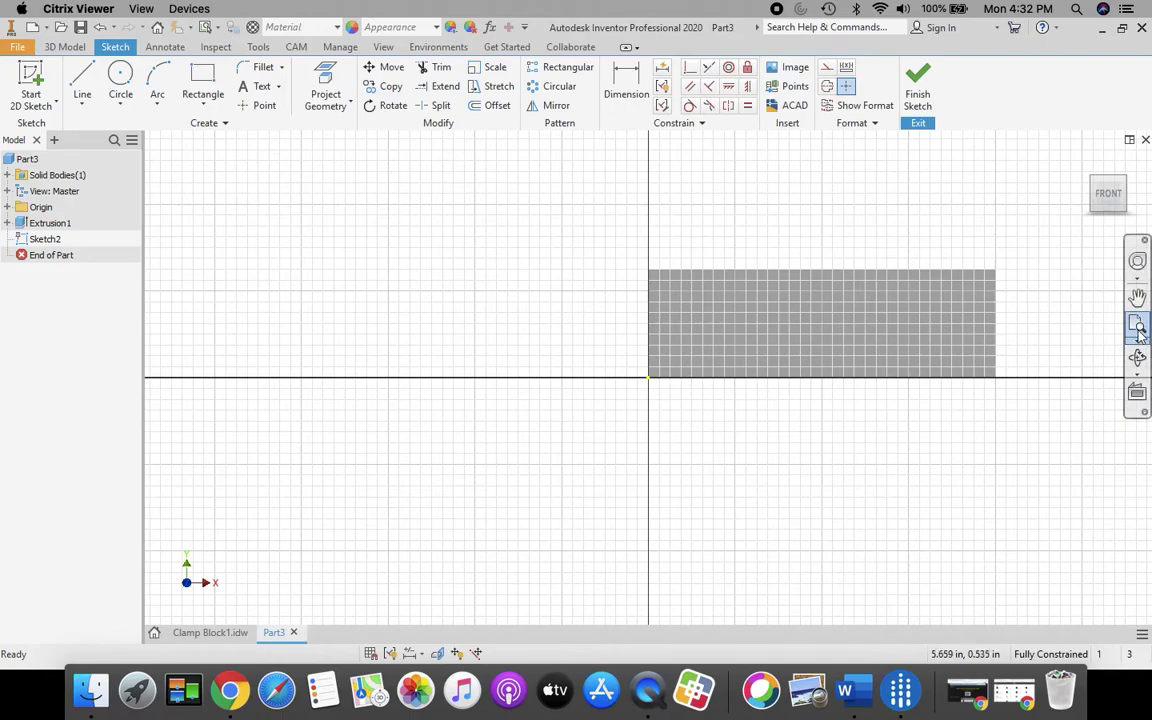
{"action": "scroll", "coordinate": [920, 300], "scroll_direction": "up", "scroll_amount": 5}
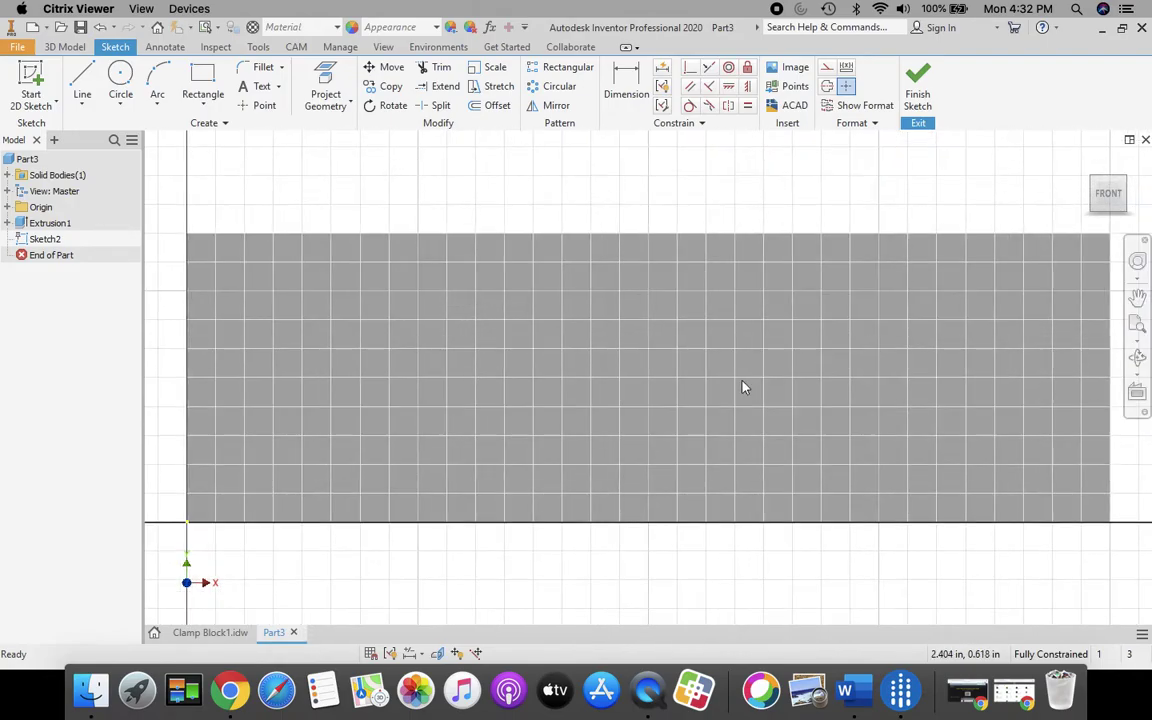
{"action": "scroll", "coordinate": [743, 388], "scroll_direction": "down", "scroll_amount": 3}
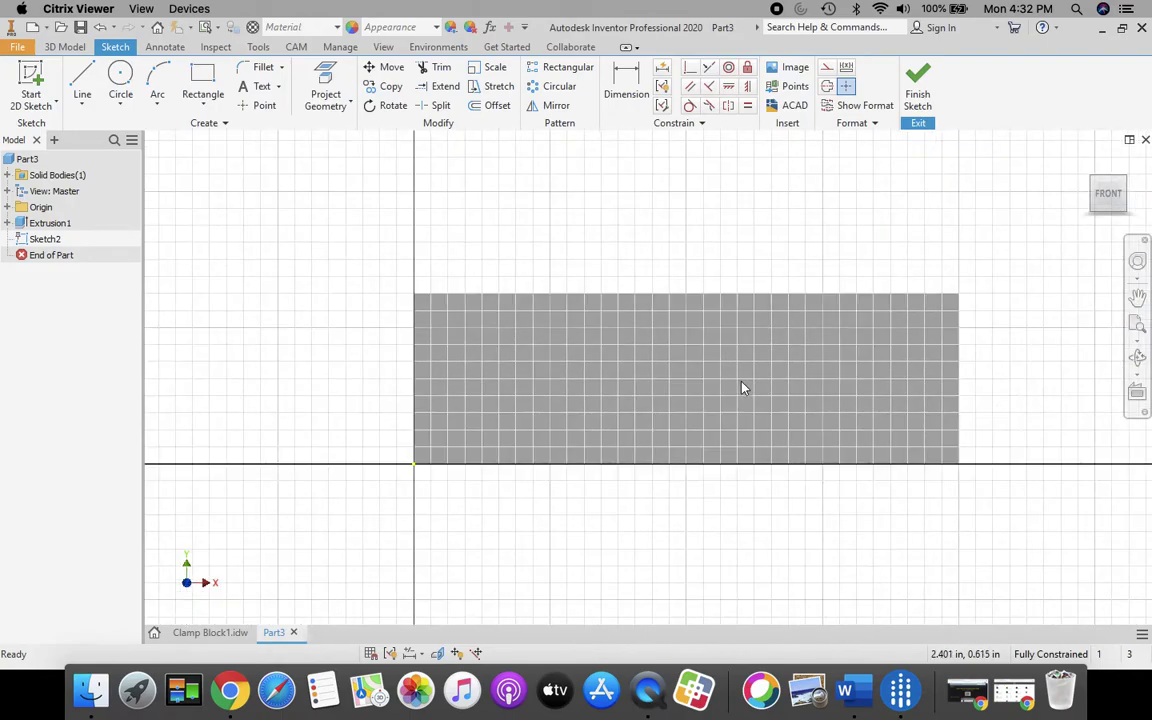
Step: Sketch a rectangle 0.75 in wide and 0.63 in high from the face's upper-left corner, following the drawing's step dimensions
{"action": "left_click", "coordinate": [201, 82]}
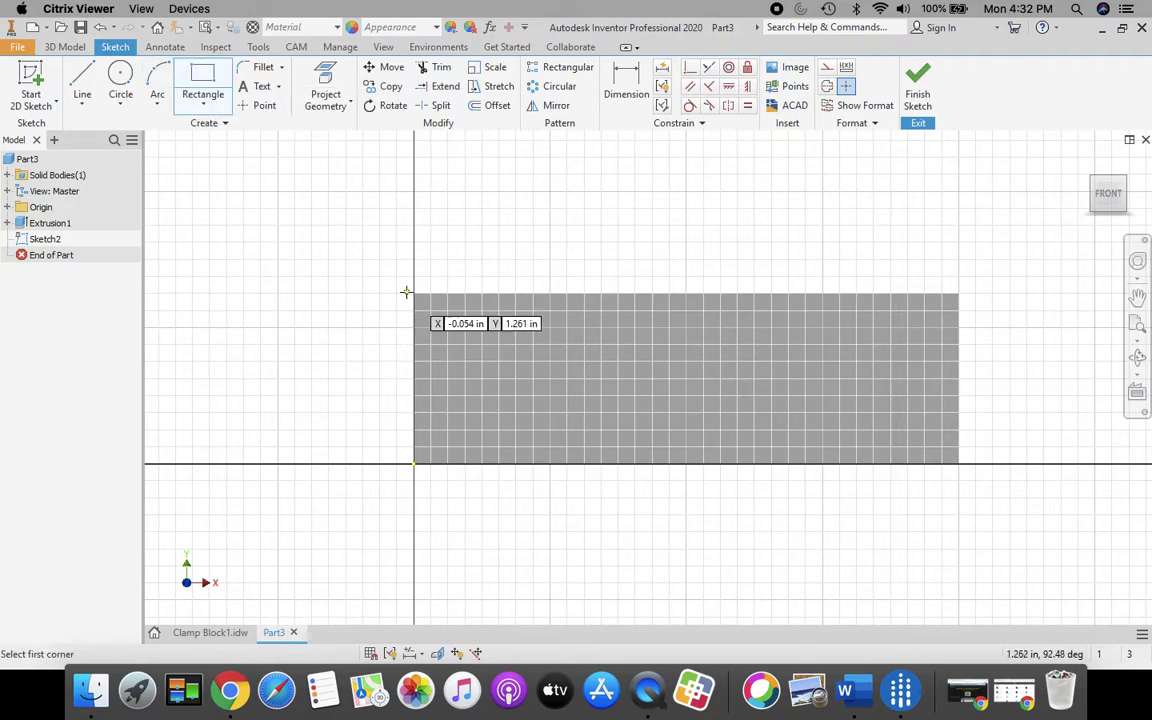
{"action": "left_click", "coordinate": [208, 633]}
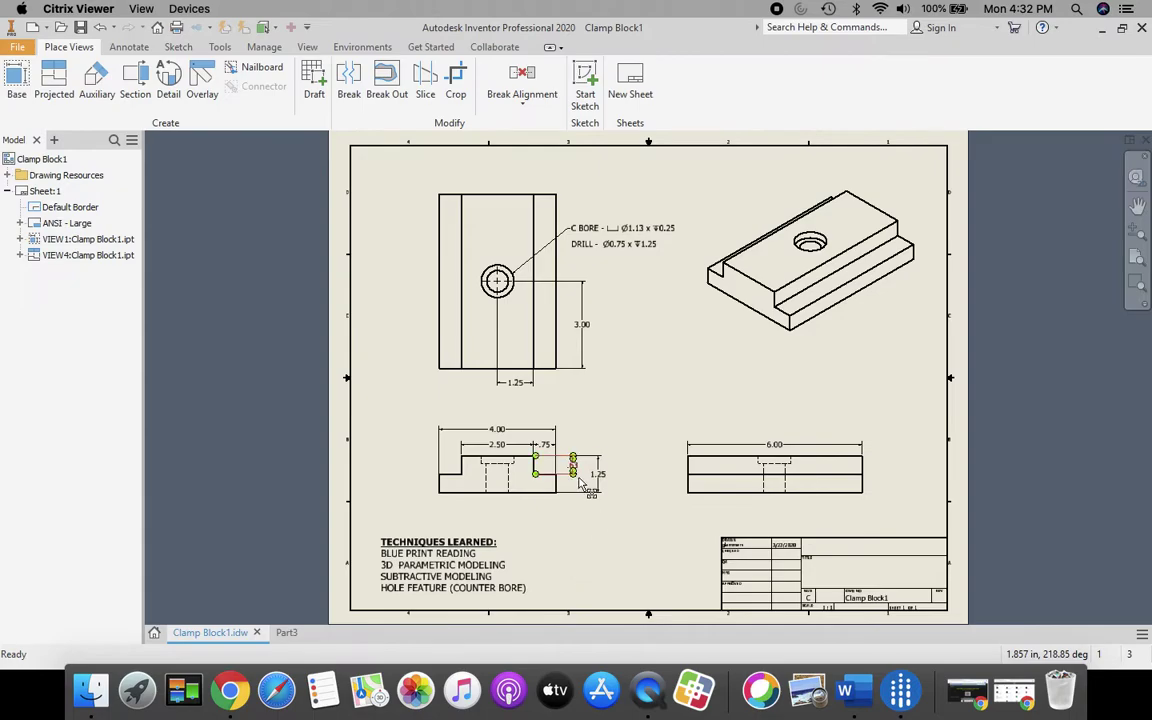
{"action": "scroll", "coordinate": [570, 475], "scroll_direction": "up", "scroll_amount": 3}
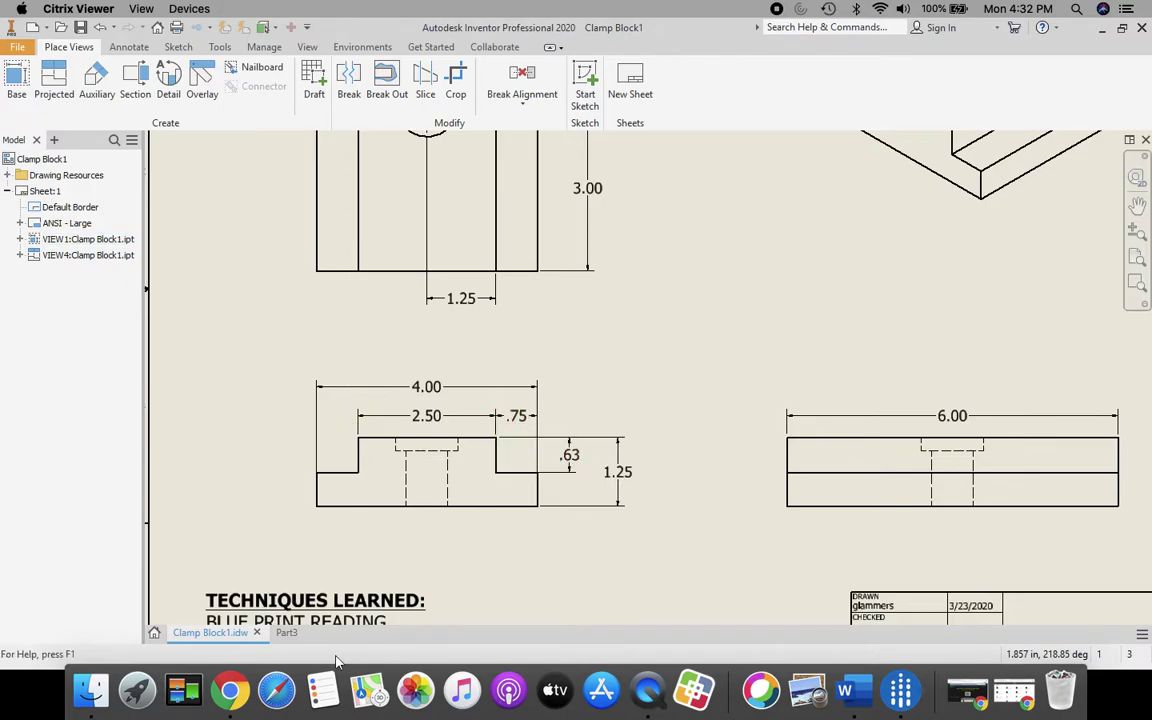
{"action": "left_click", "coordinate": [286, 632]}
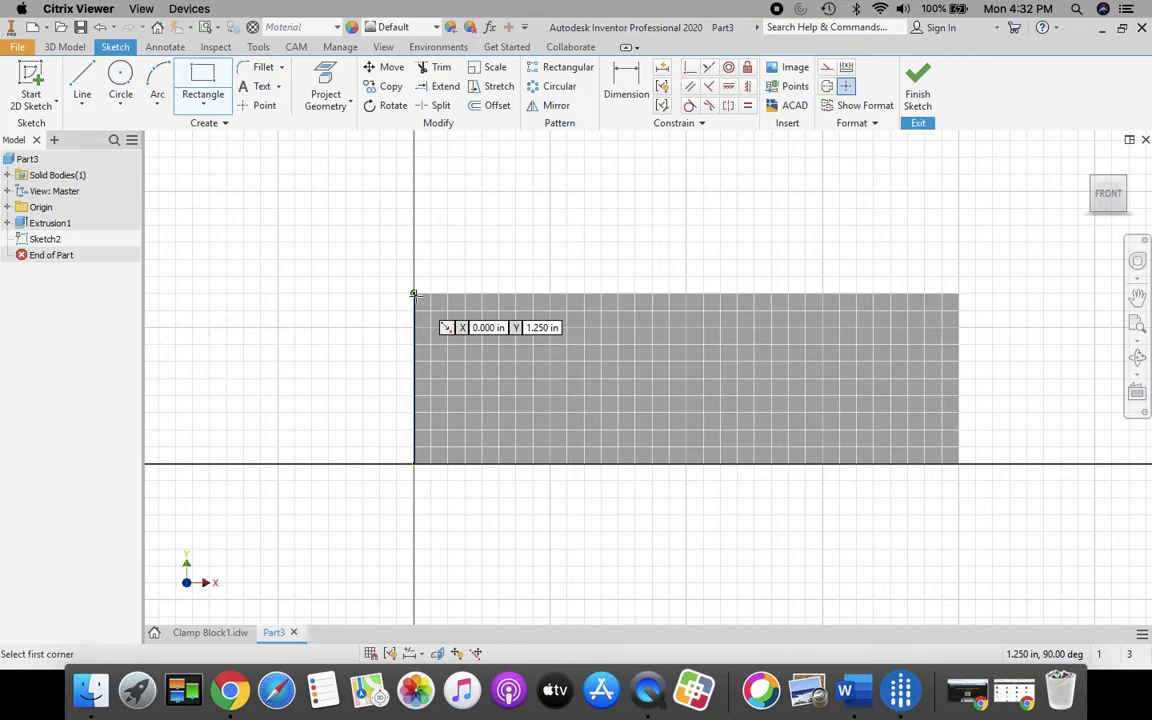
{"action": "left_click", "coordinate": [414, 295]}
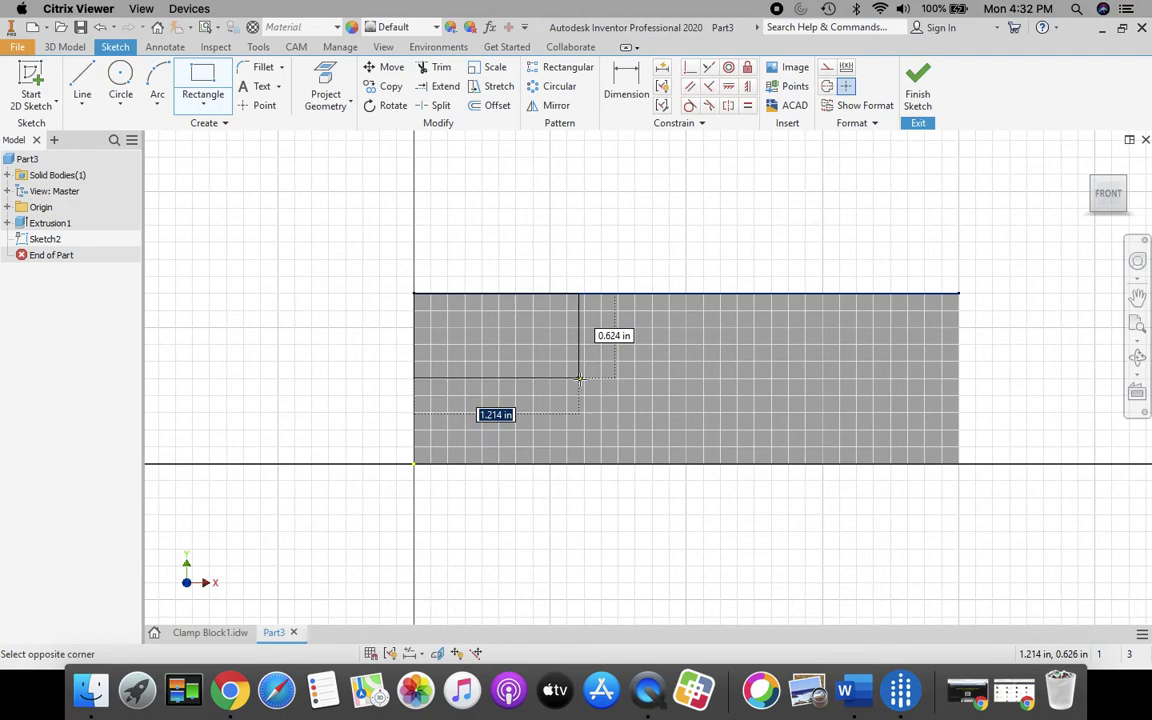
{"action": "type", "text": ".75"}
{"action": "key", "text": "Tab"}
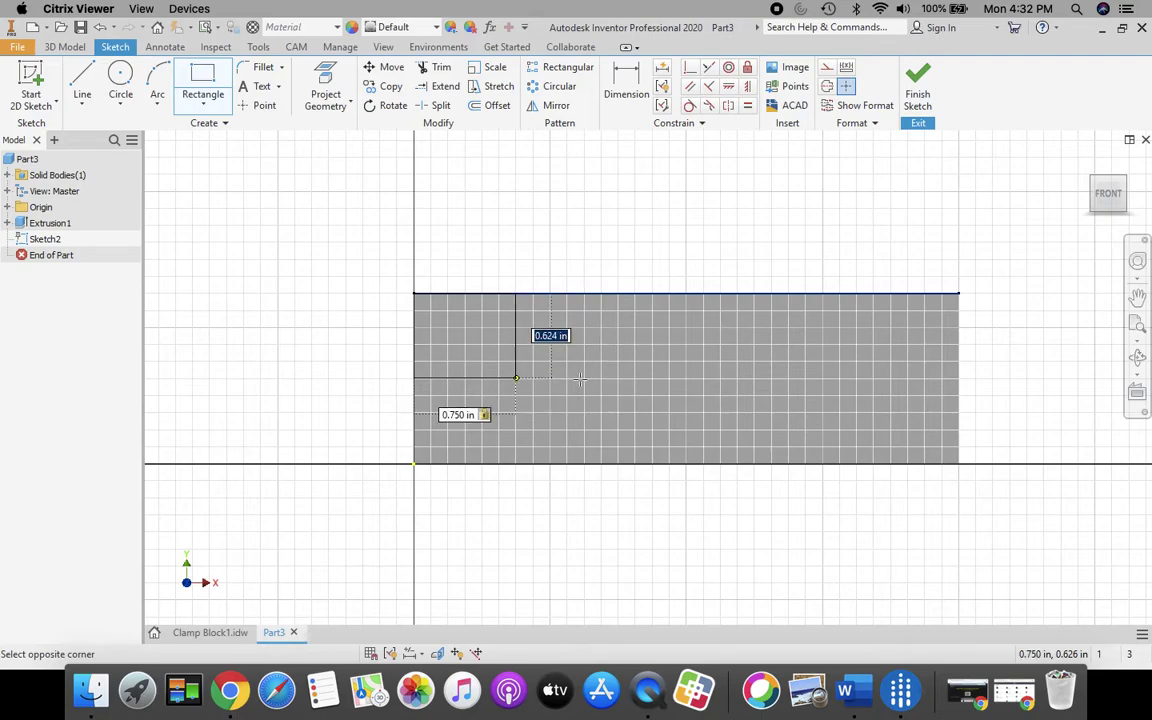
{"action": "type", "text": ".6"}
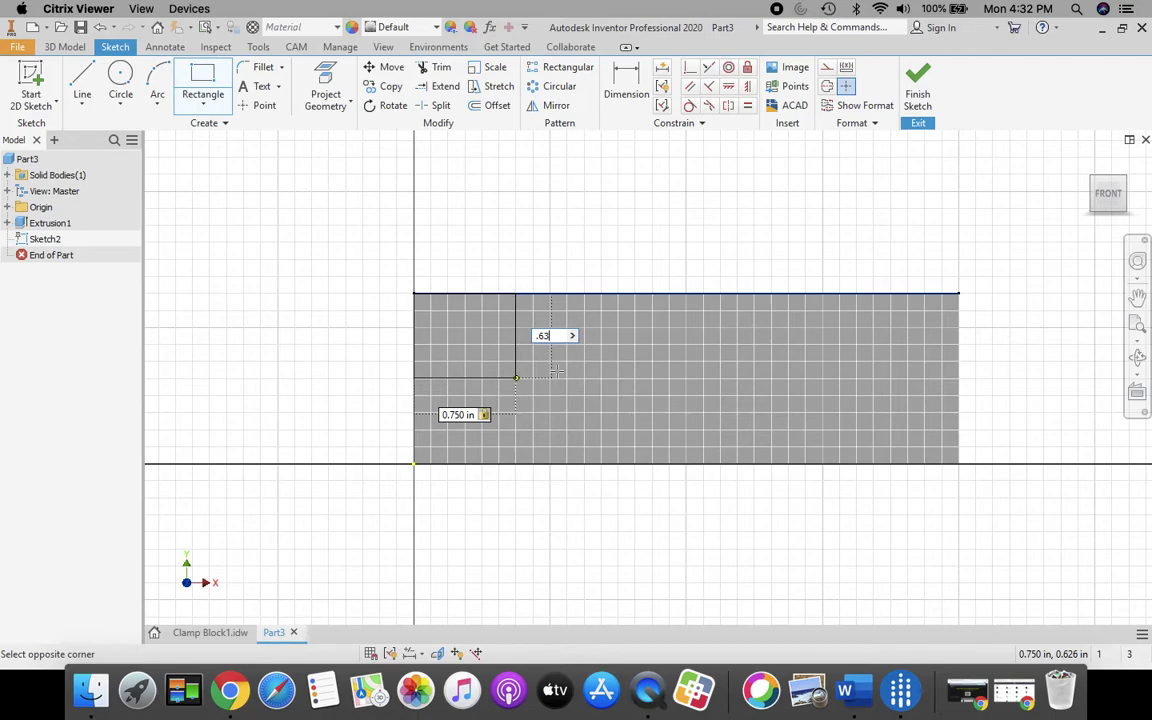
{"action": "type", "text": "3"}
{"action": "key", "text": "Return"}
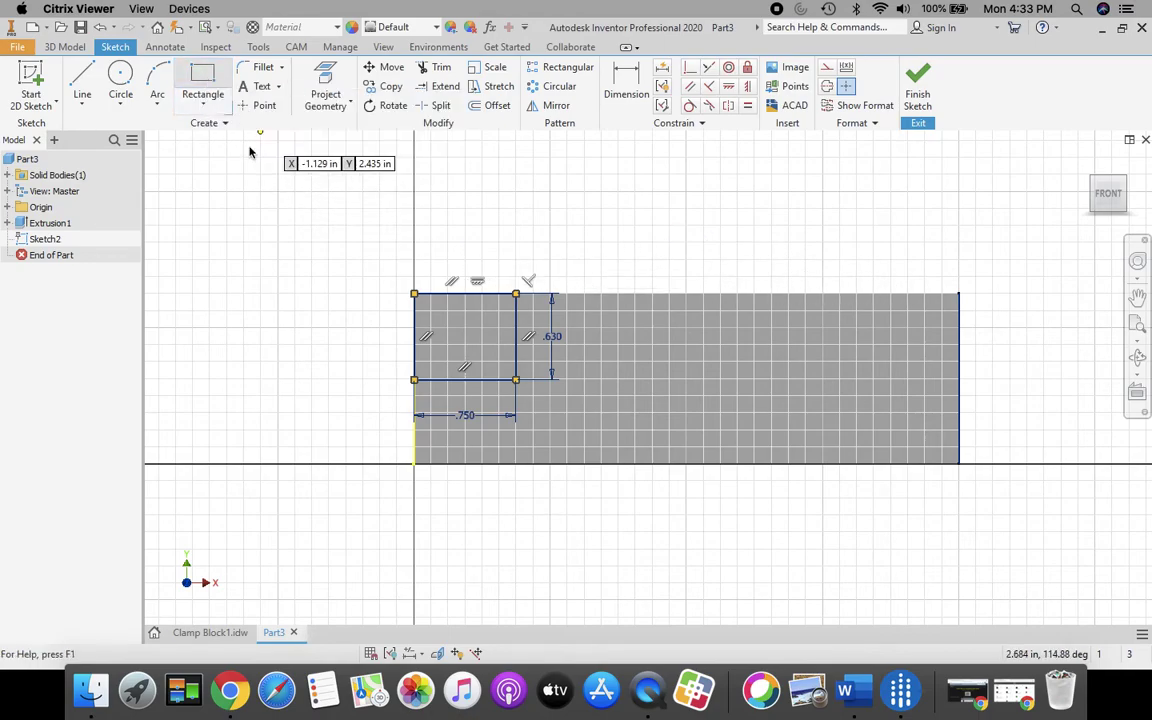
Step: Sketch a matching 0.75 by 0.63 in rectangle from the face's upper-right corner and finish the sketch
{"action": "left_click", "coordinate": [190, 72]}
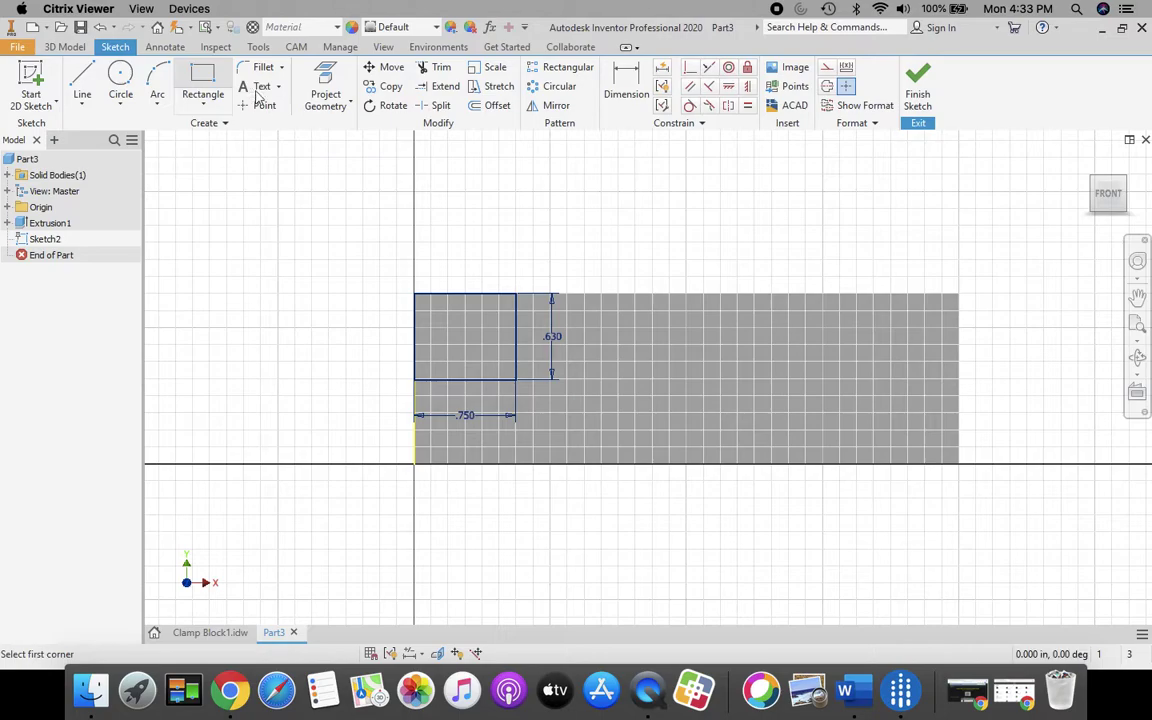
{"action": "left_click", "coordinate": [958, 294]}
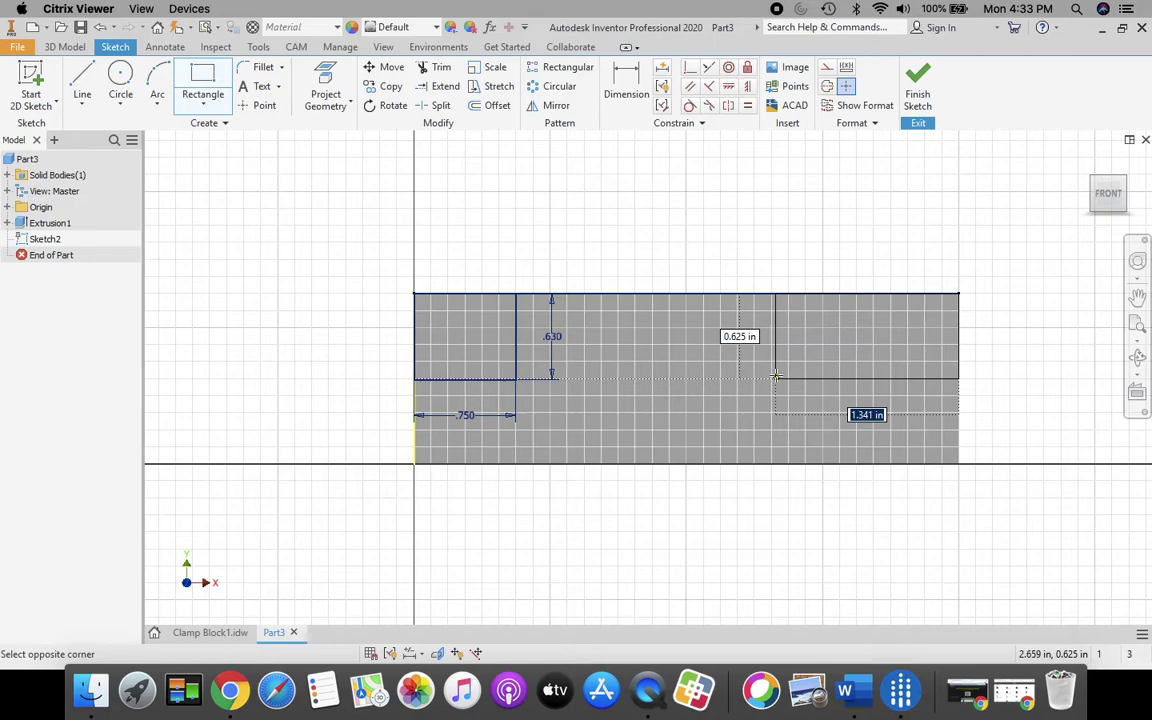
{"action": "type", "text": ".75"}
{"action": "key", "text": "Tab"}
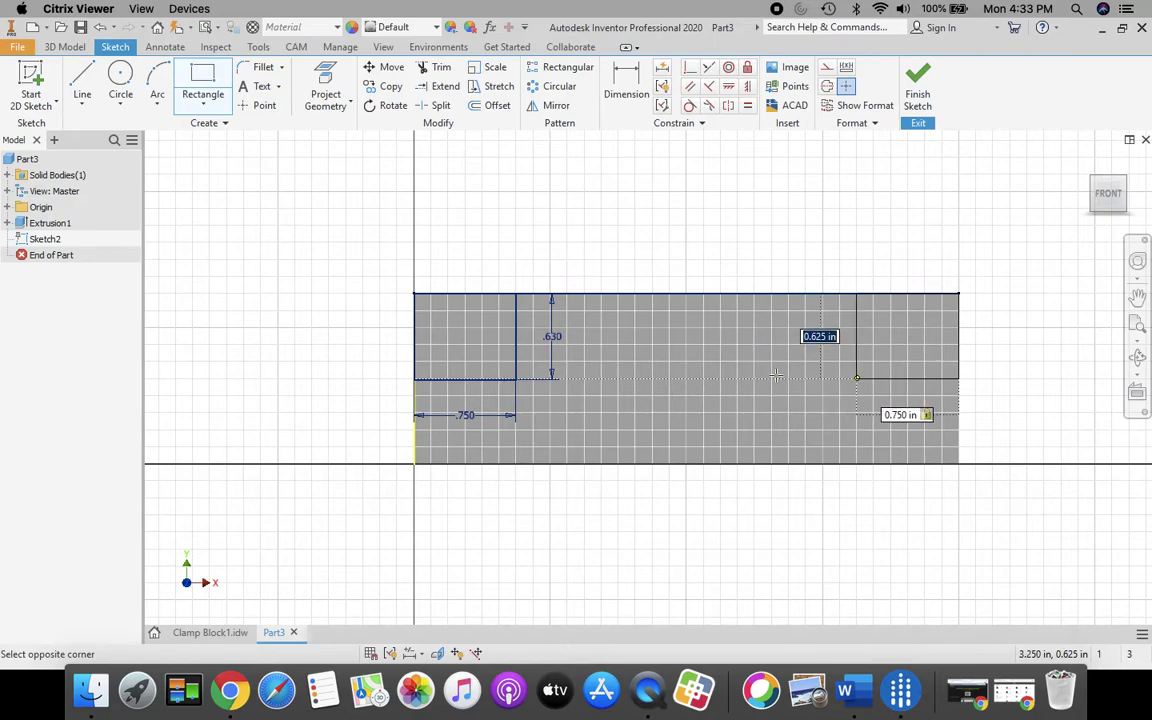
{"action": "type", "text": ".63"}
{"action": "key", "text": "Return"}
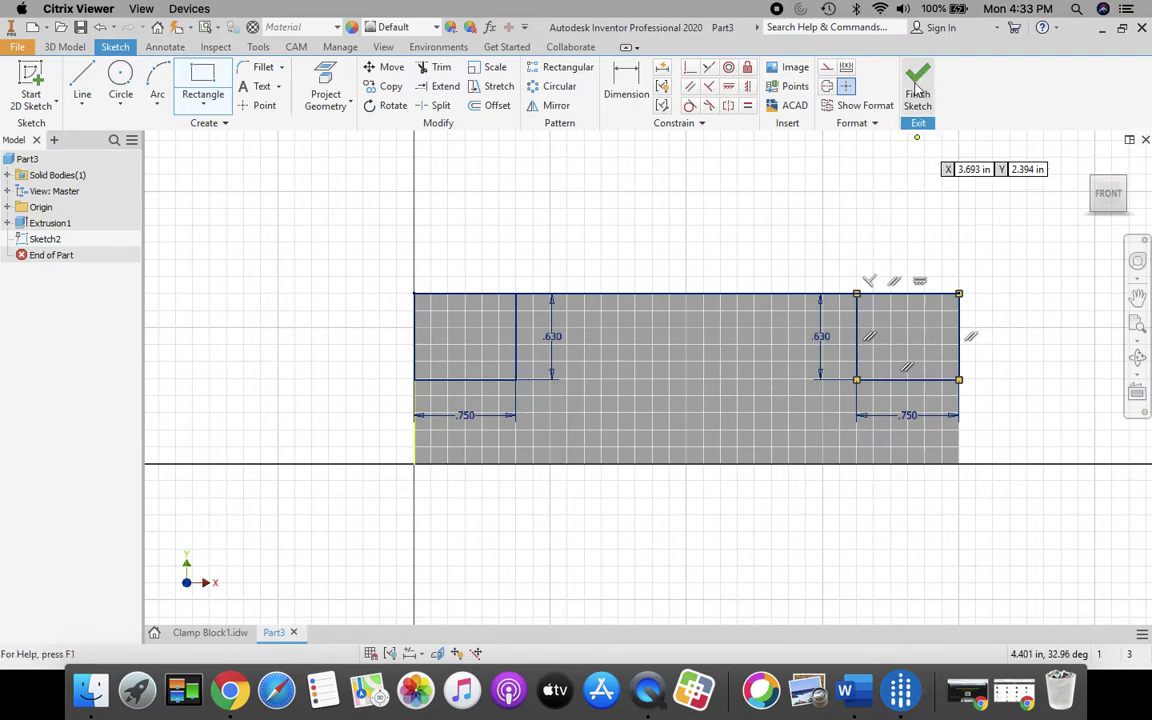
{"action": "left_click", "coordinate": [918, 78]}
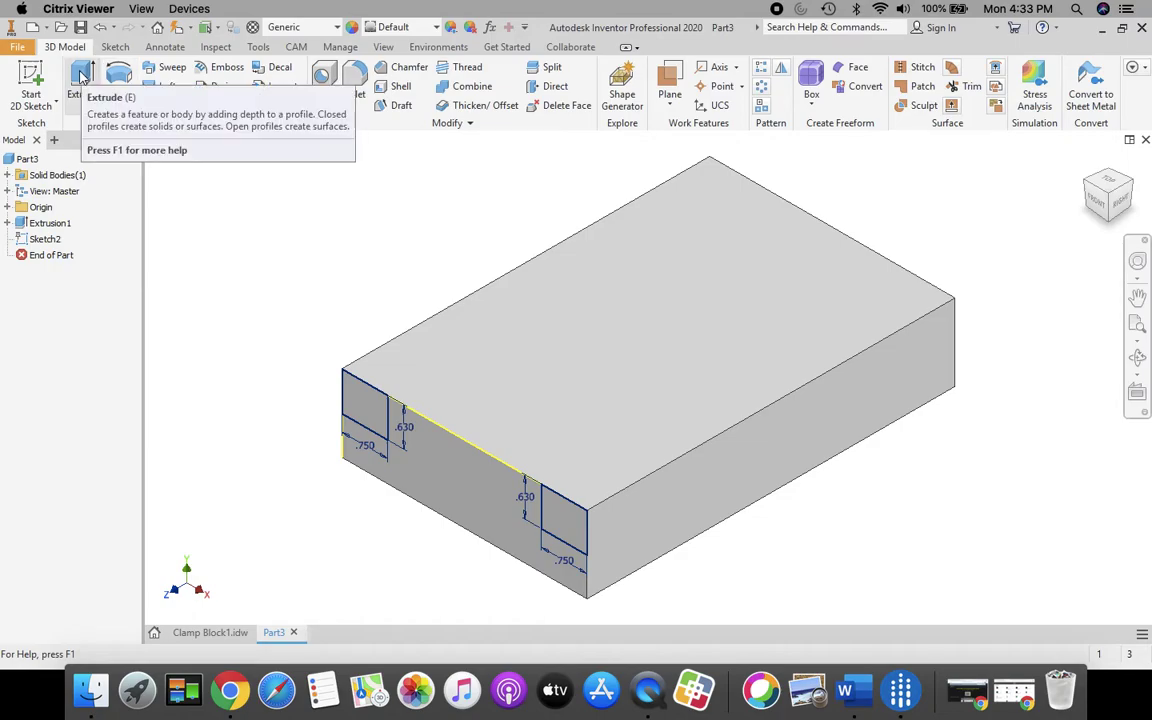
Step: Cut both corner rectangles 6 in along the block's full length with an Extrude in the flipped direction
{"action": "left_click", "coordinate": [82, 78]}
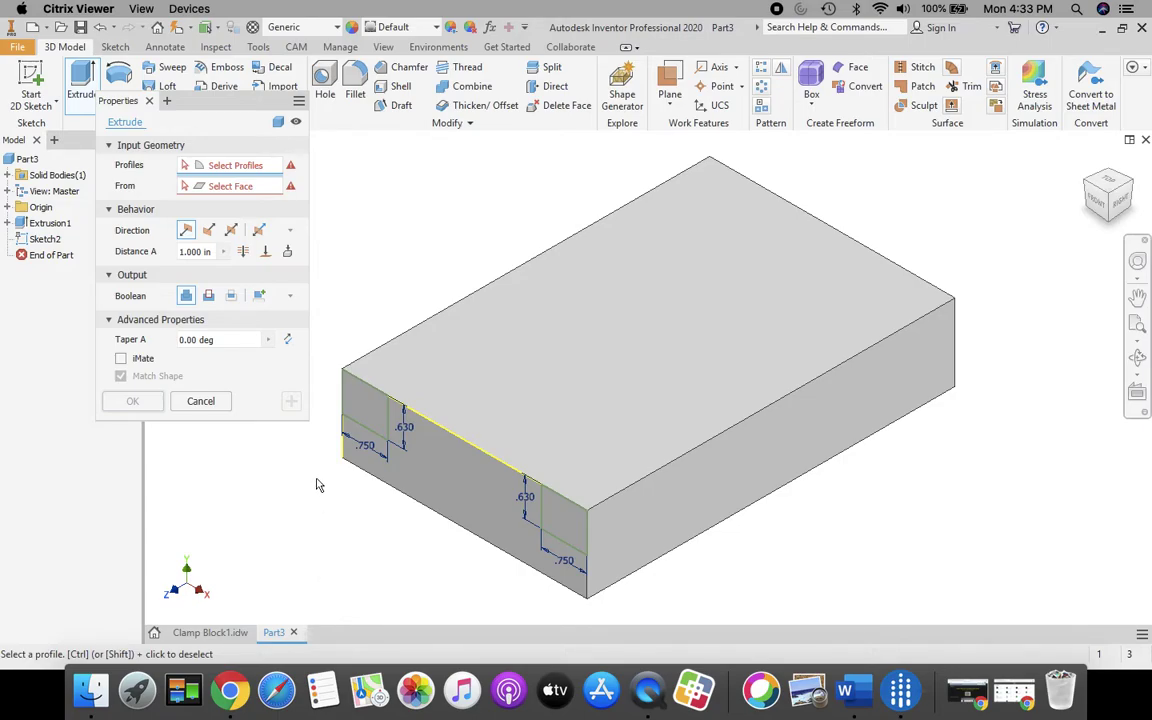
{"action": "left_click", "coordinate": [368, 412]}
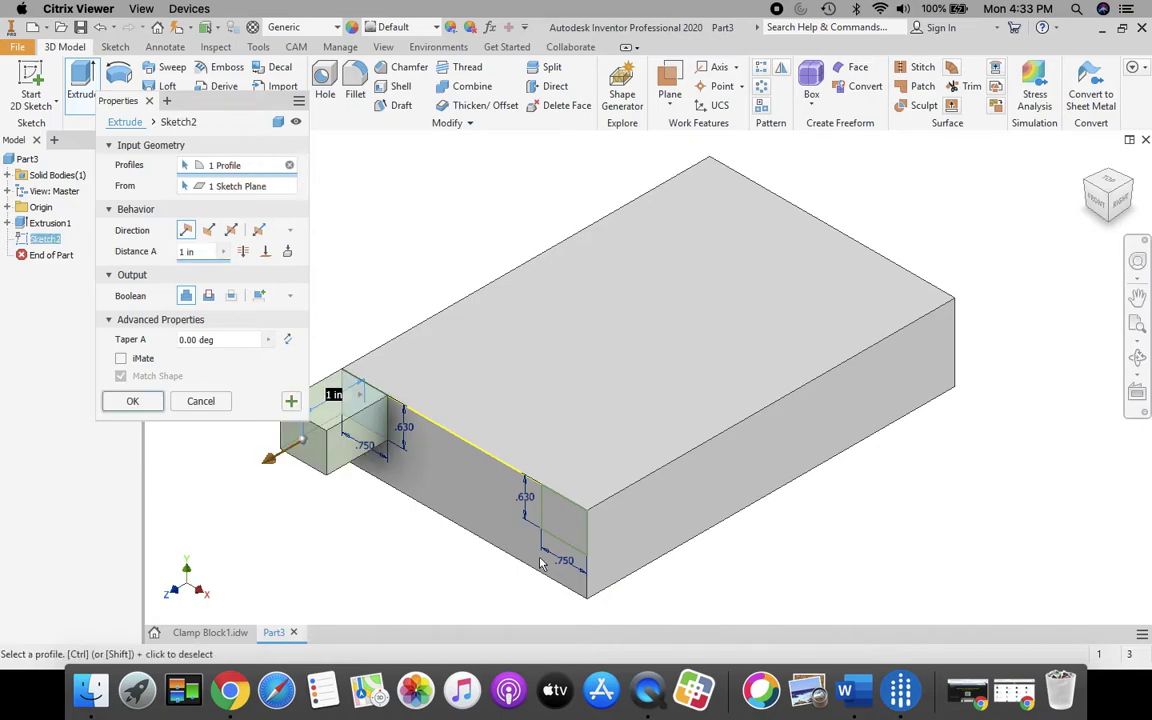
{"action": "left_click", "coordinate": [571, 527]}
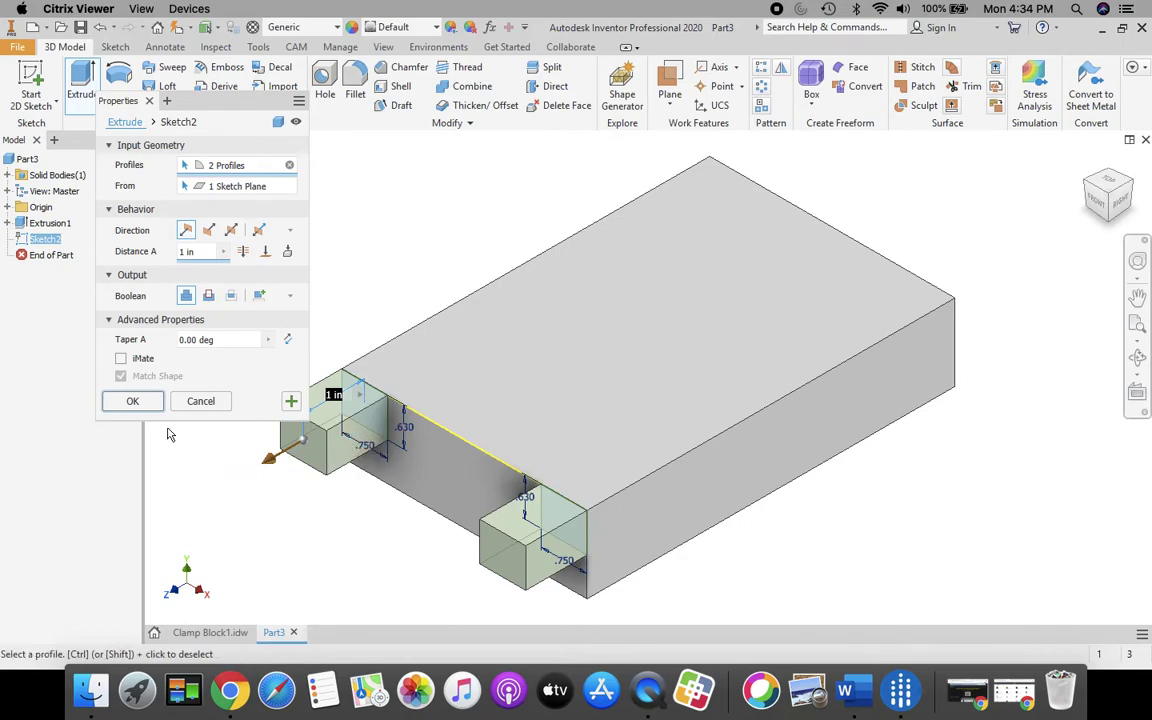
{"action": "left_click", "coordinate": [210, 231]}
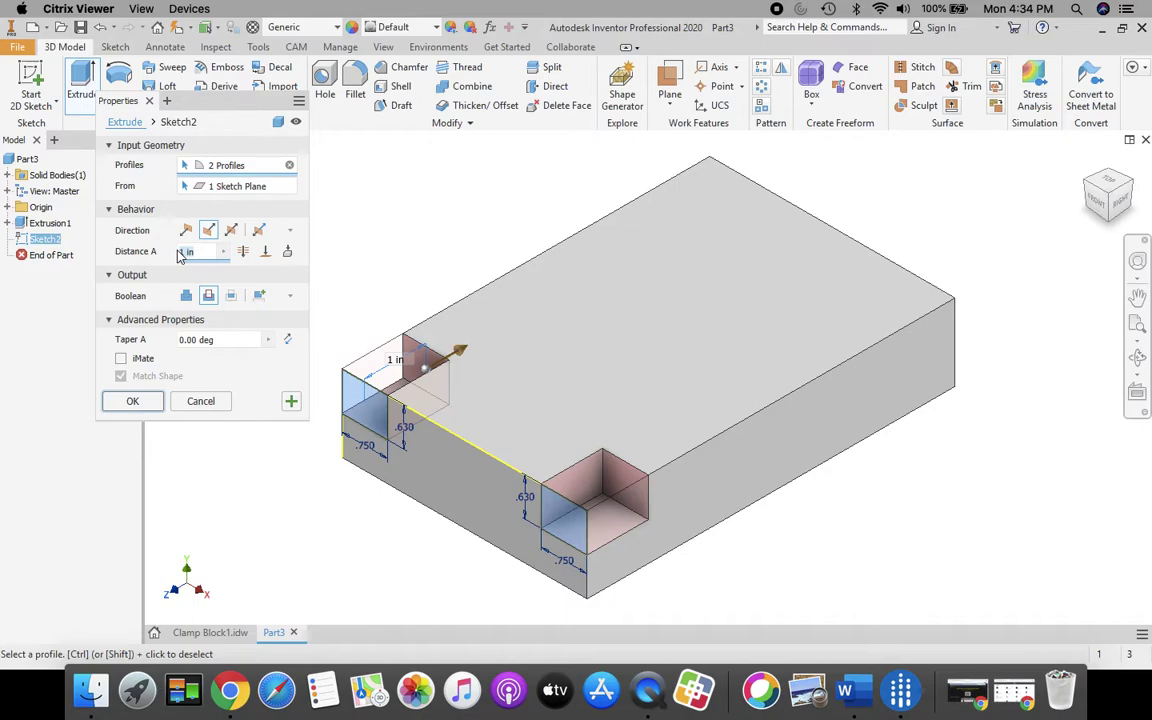
{"action": "type", "text": "6"}
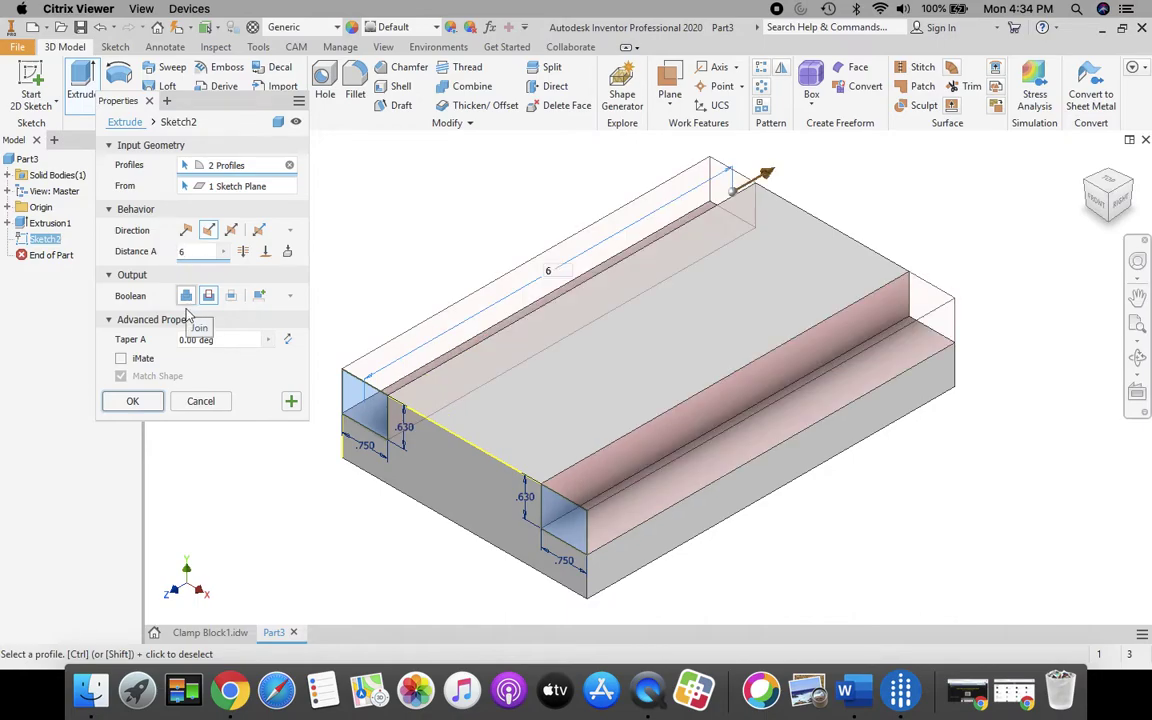
{"action": "left_click", "coordinate": [135, 402]}
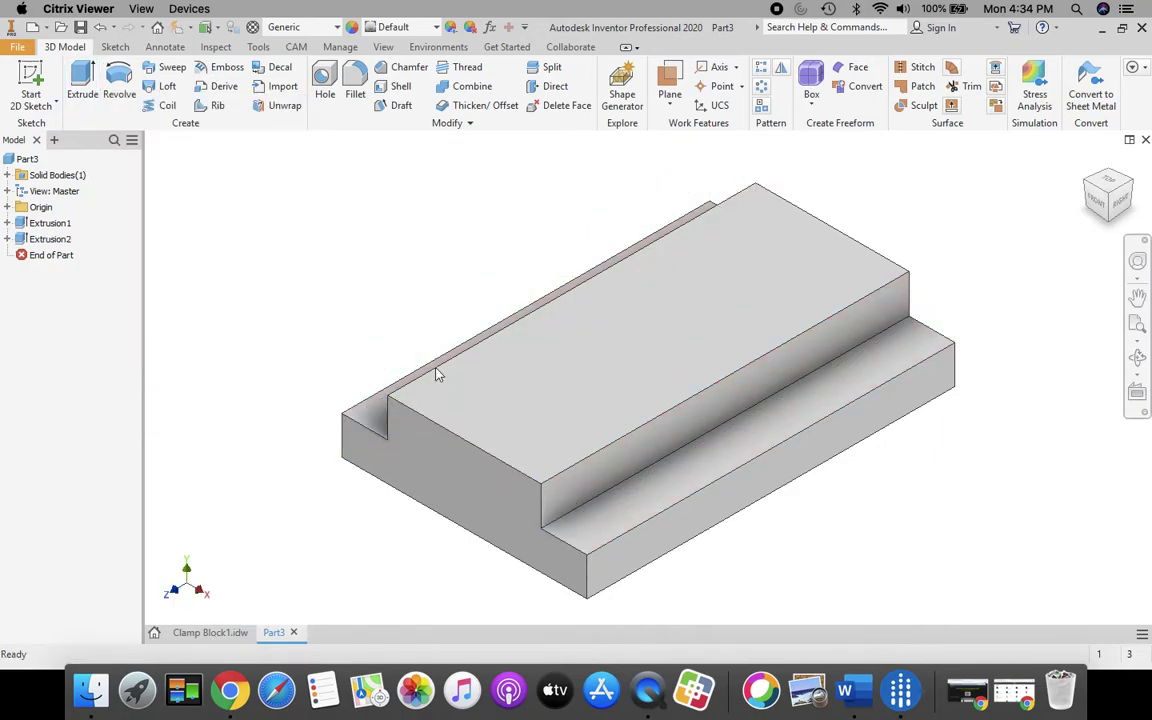
Step: Examine the counterbored hole's callout and its location dimensions in the Clamp Block1 drawing
{"action": "left_click", "coordinate": [212, 632]}
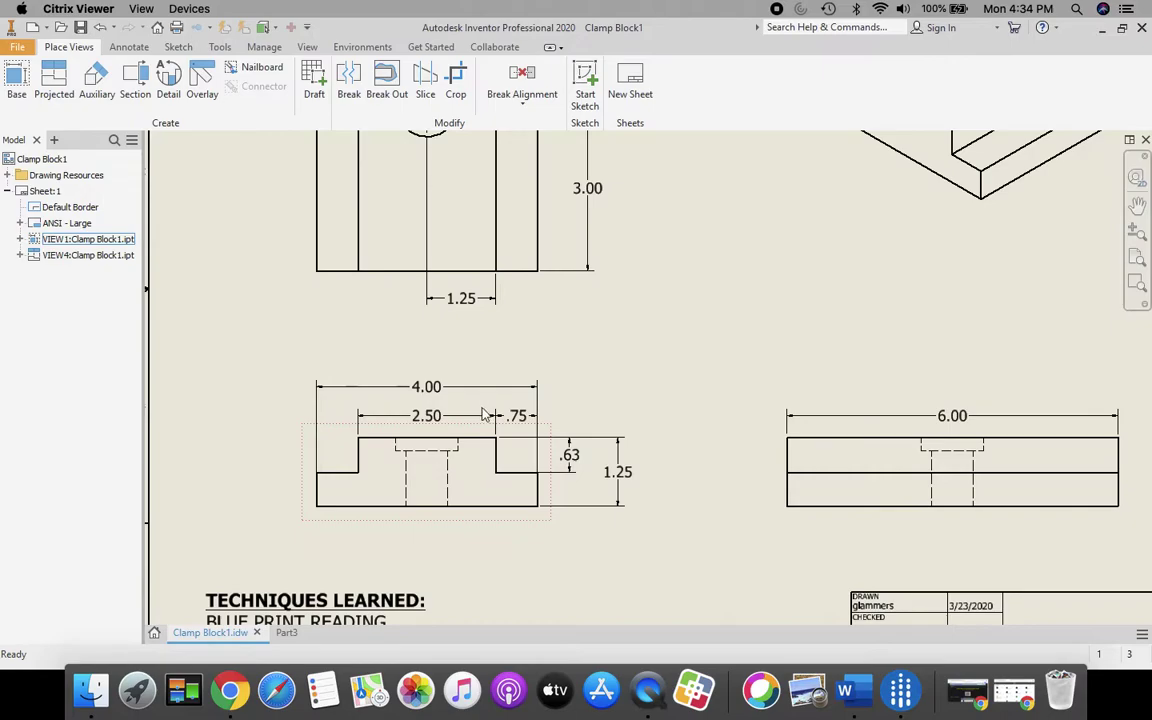
{"action": "scroll", "coordinate": [455, 390], "scroll_direction": "down", "scroll_amount": 3}
{"action": "middle_click_drag", "start_coordinate": [470, 234], "coordinate": [466, 362]}
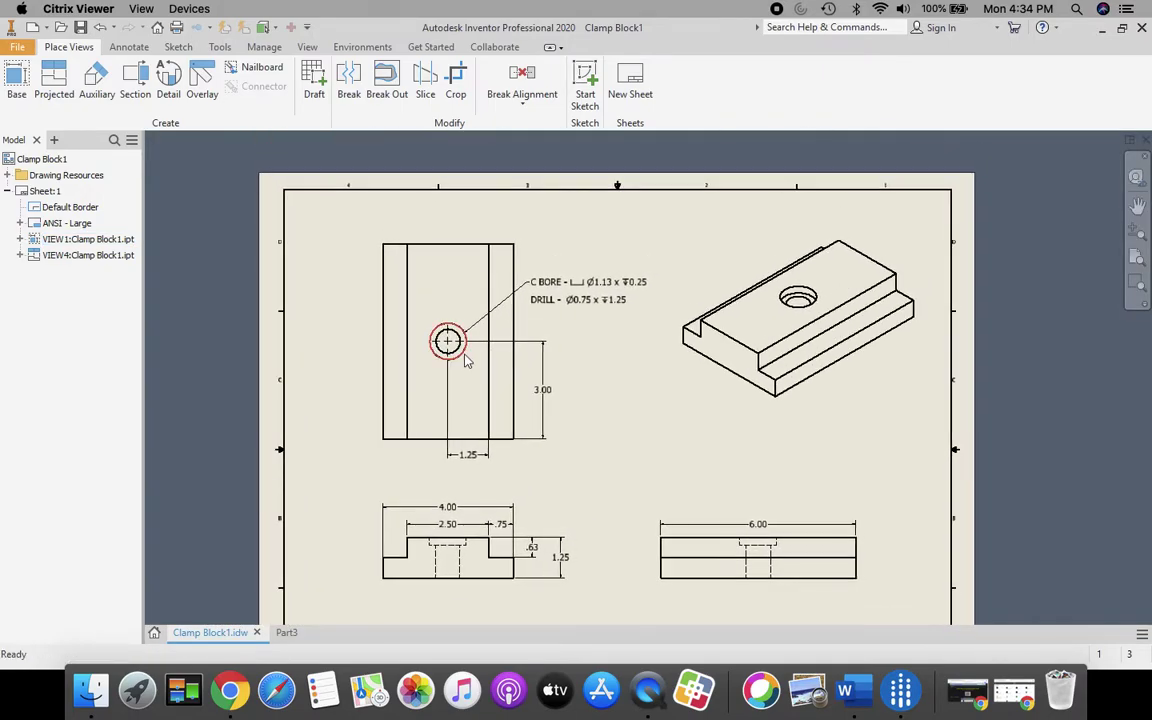
{"action": "scroll", "coordinate": [466, 362], "scroll_direction": "up", "scroll_amount": 2}
{"action": "middle_click_drag", "start_coordinate": [562, 408], "coordinate": [436, 404]}
{"action": "scroll", "coordinate": [499, 407], "scroll_direction": "up", "scroll_amount": 2}
{"action": "scroll", "coordinate": [499, 407], "scroll_direction": "down", "scroll_amount": 3}
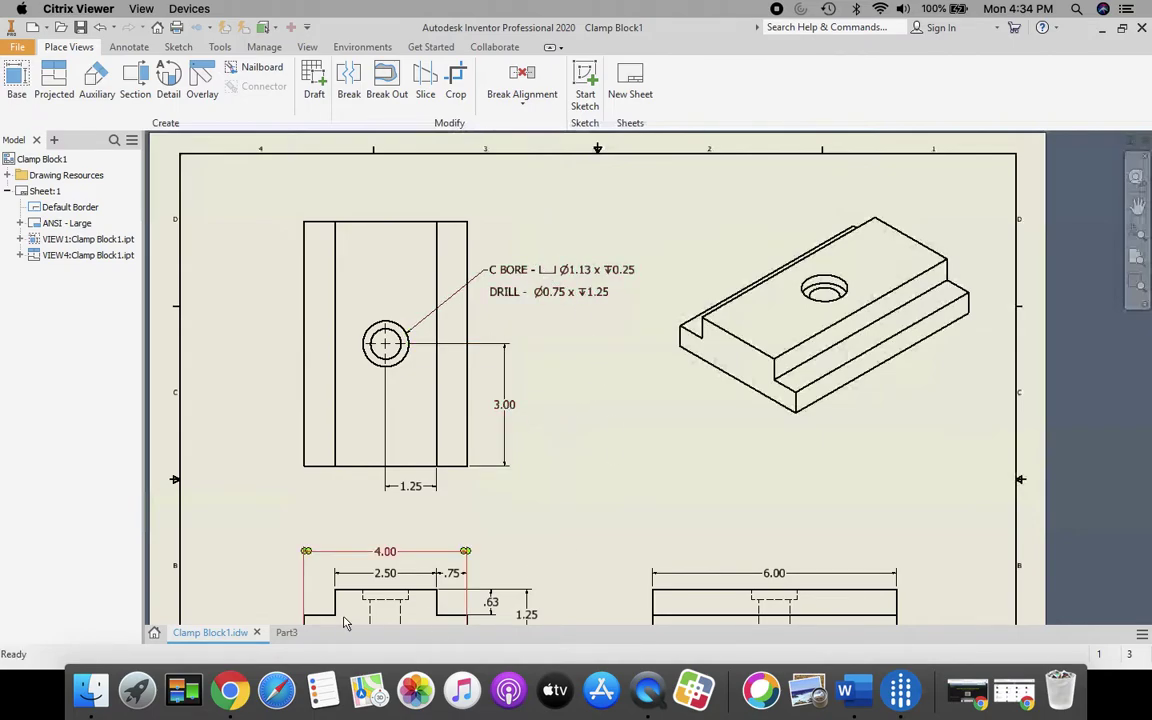
{"action": "left_click", "coordinate": [287, 632]}
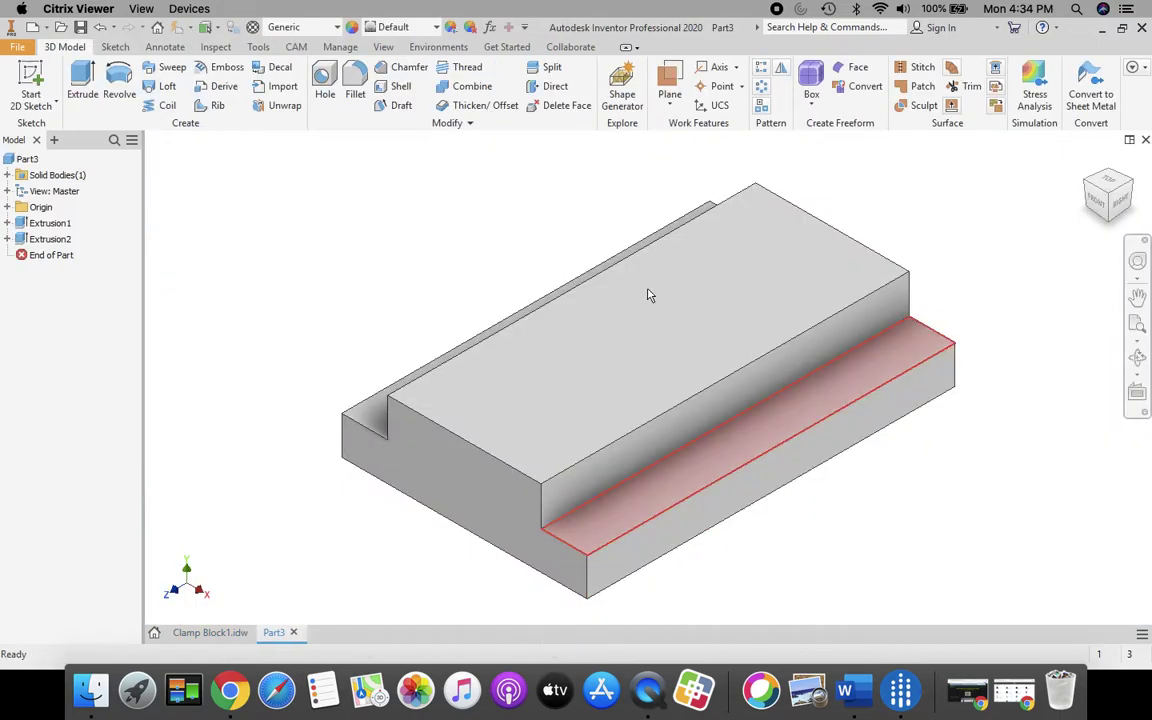
Step: Start a 2D sketch on the raised top face and place a point near its centre
{"action": "left_click", "coordinate": [27, 80]}
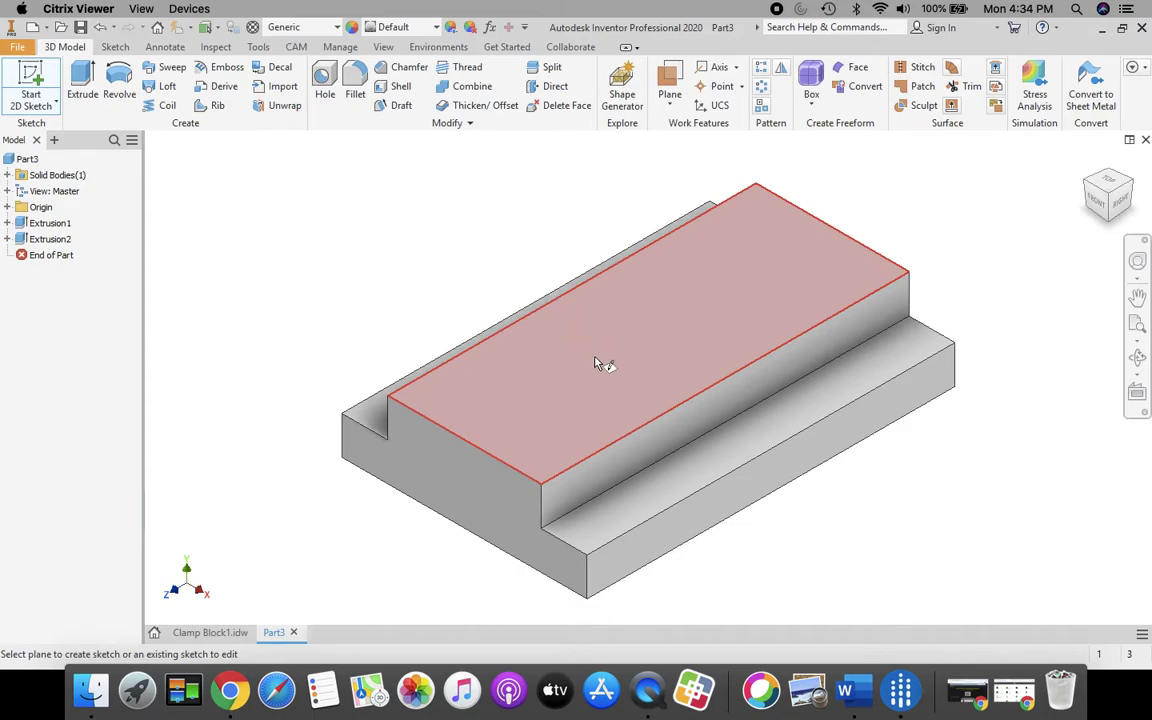
{"action": "left_click", "coordinate": [615, 365]}
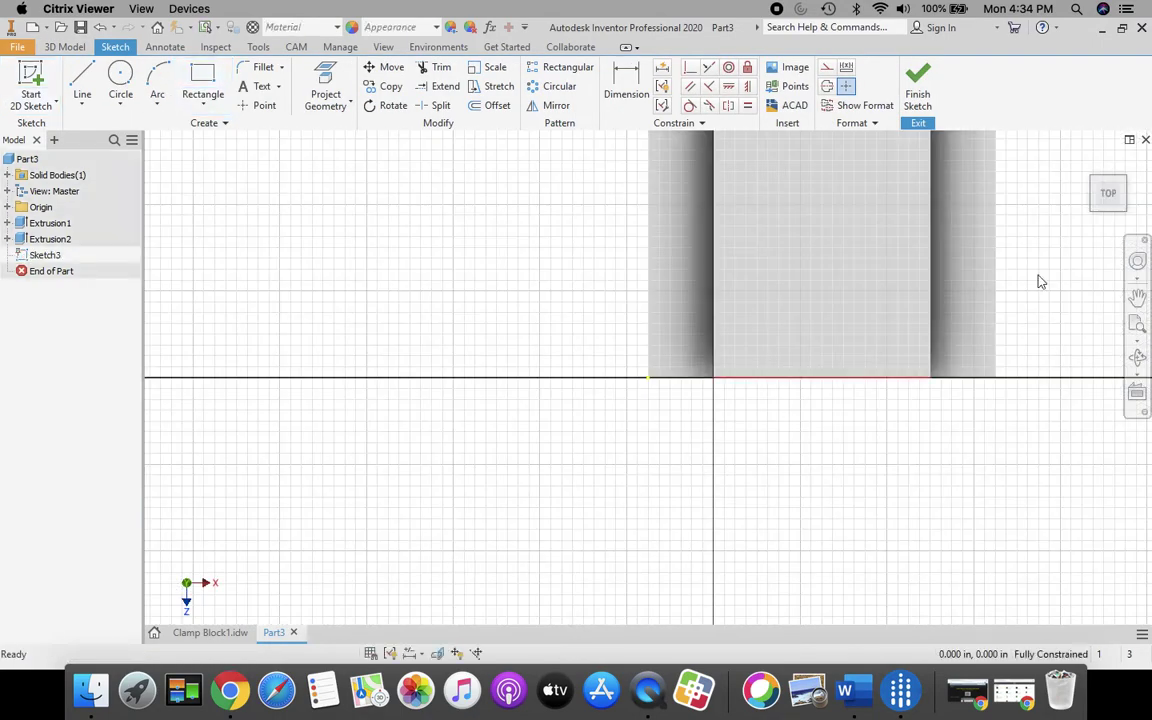
{"action": "left_click", "coordinate": [1108, 195]}
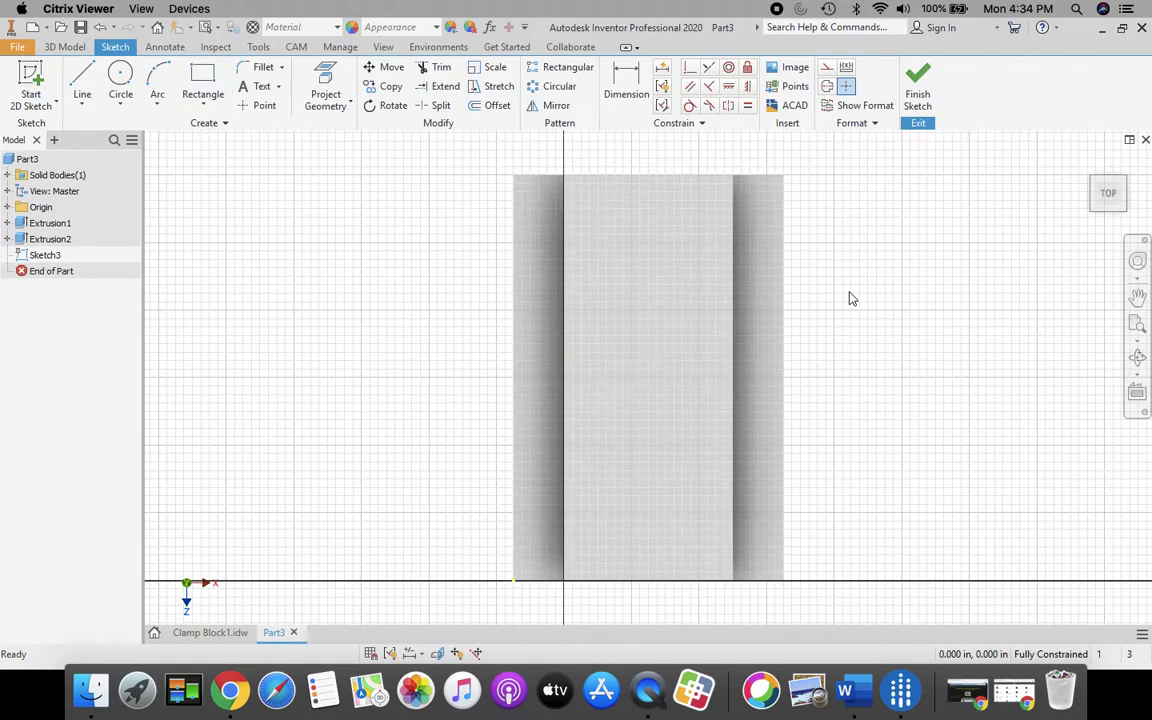
{"action": "left_click", "coordinate": [259, 108]}
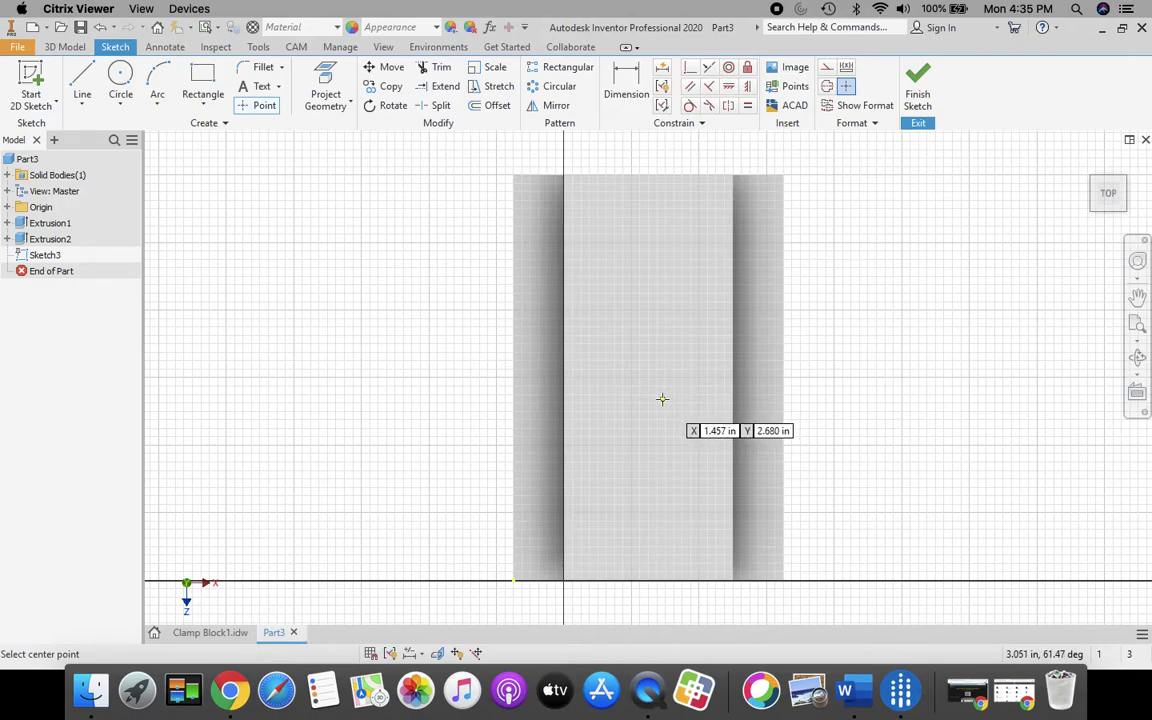
{"action": "left_click", "coordinate": [662, 399]}
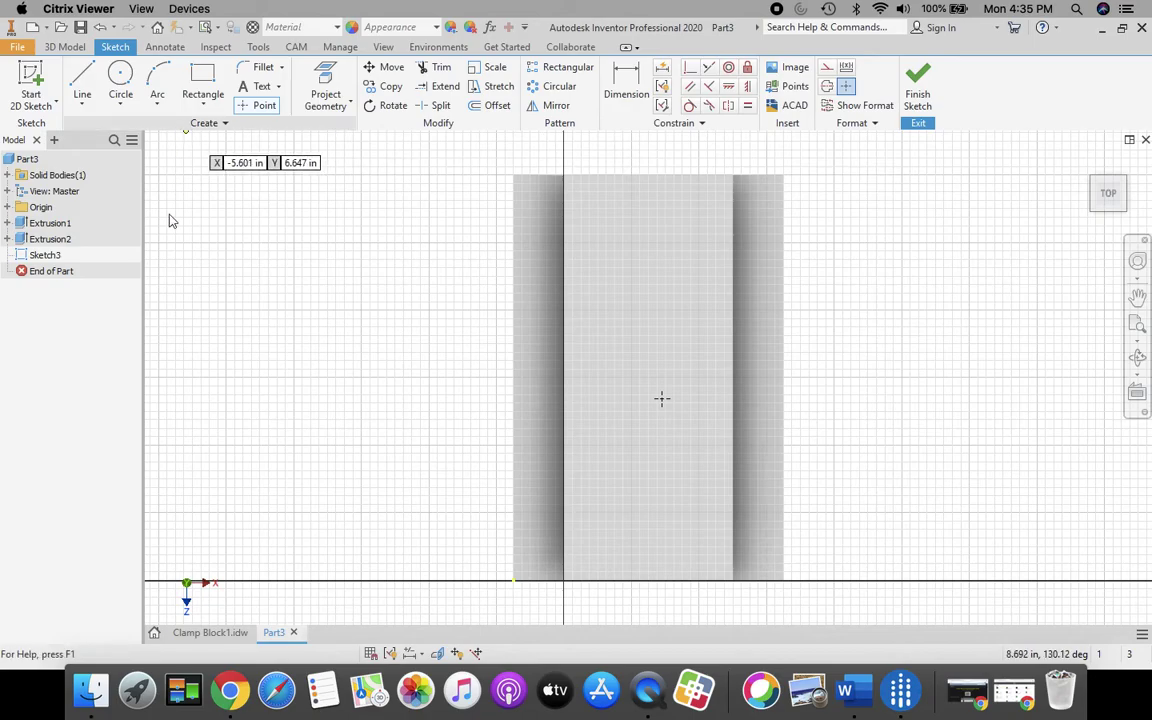
Step: Dimension the point 1.25 in from the raised face's right edge, following the Clamp Block1 drawing
{"action": "left_click", "coordinate": [203, 637]}
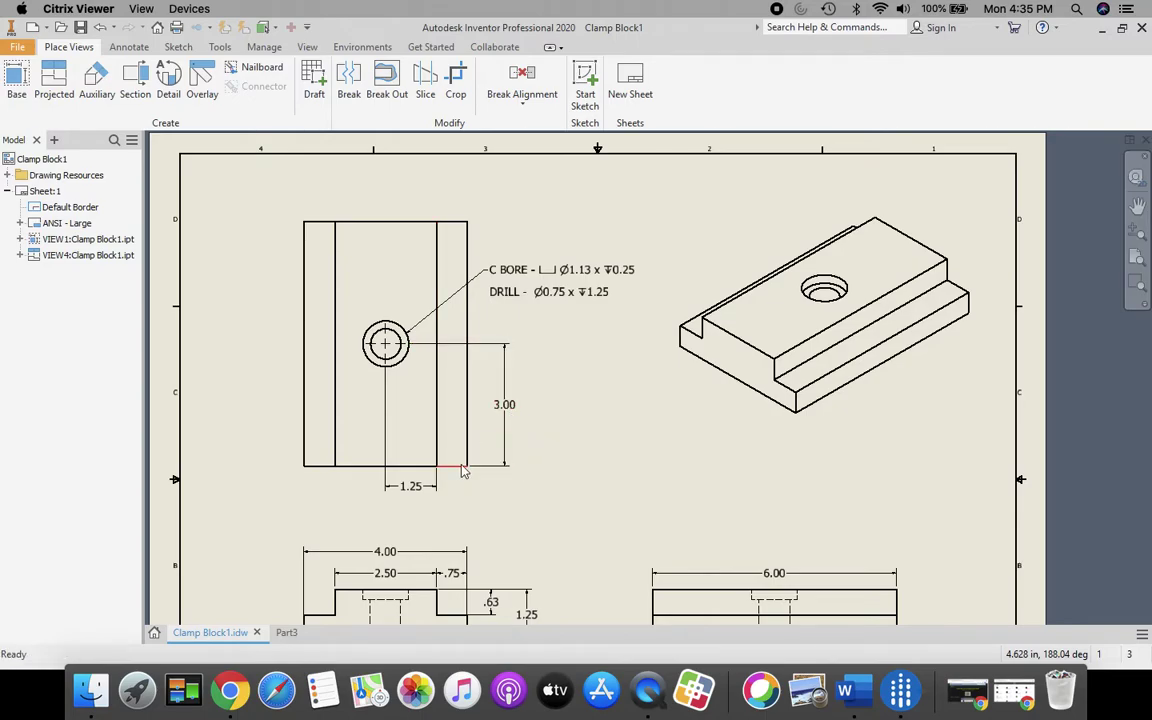
{"action": "left_click", "coordinate": [287, 633]}
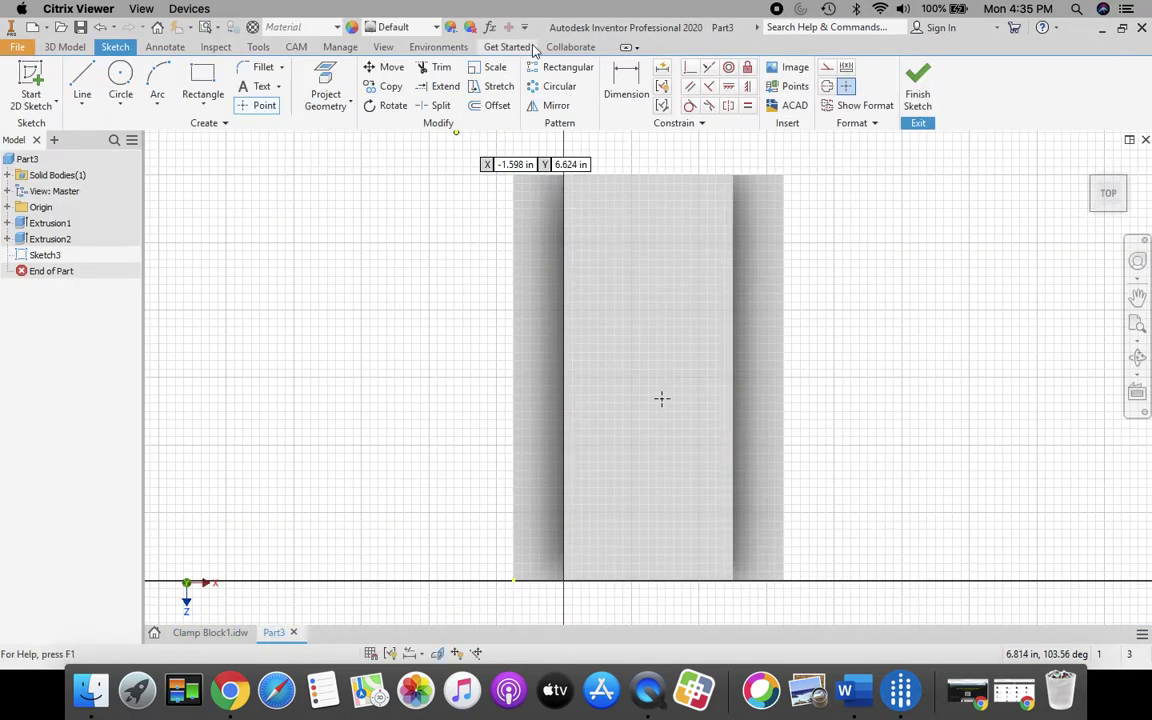
{"action": "left_click", "coordinate": [616, 86]}
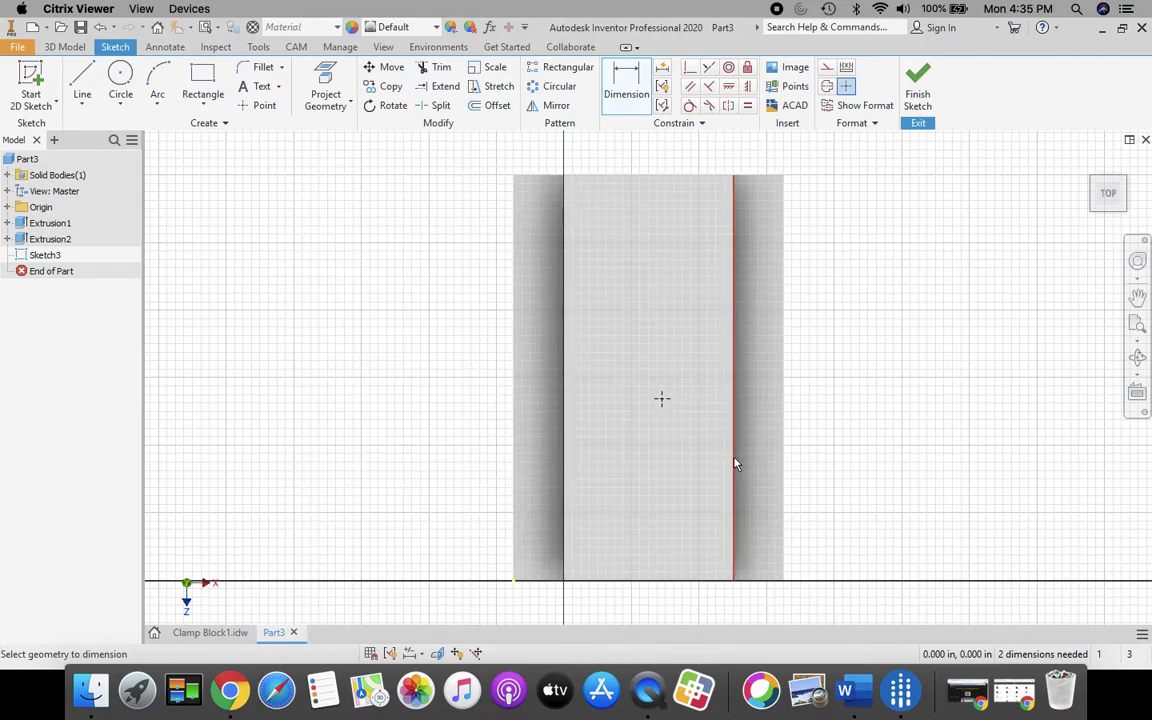
{"action": "left_click", "coordinate": [734, 464]}
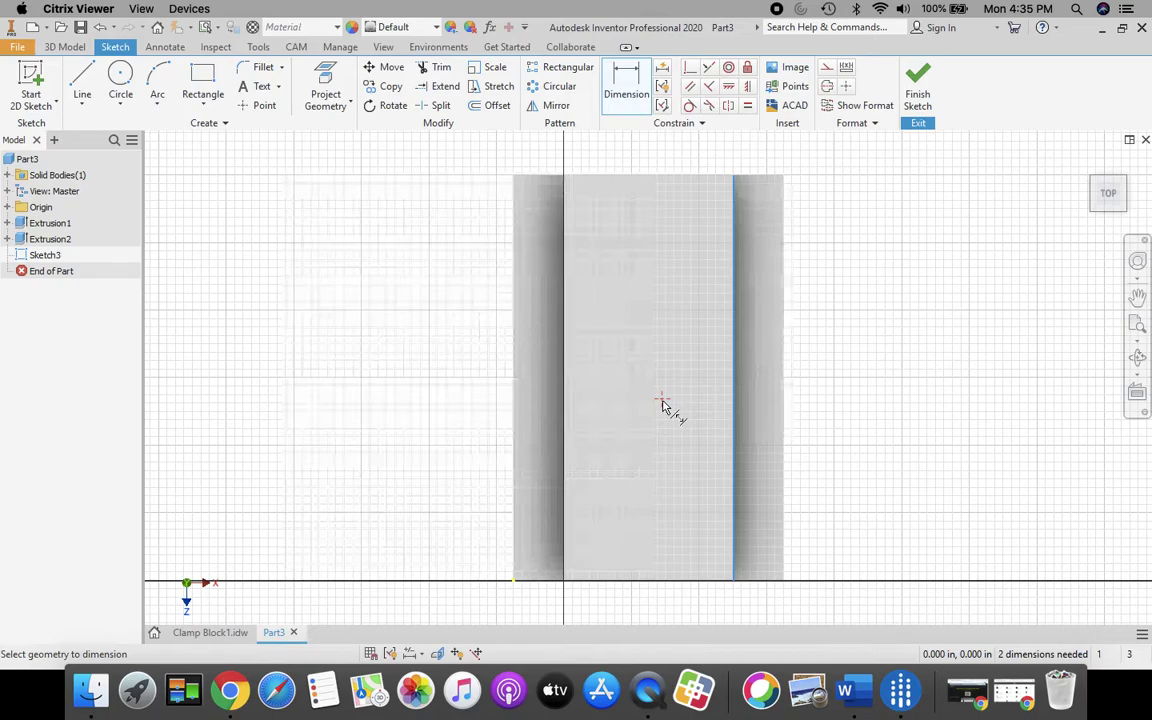
{"action": "left_click", "coordinate": [661, 400]}
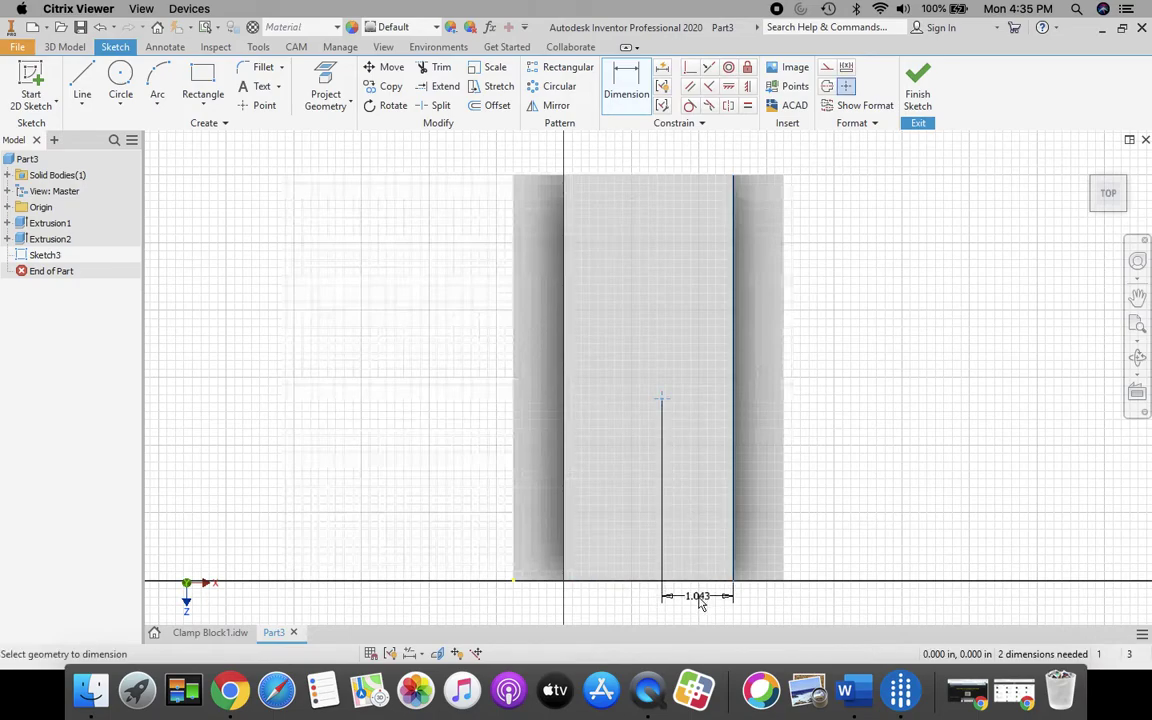
{"action": "left_click", "coordinate": [700, 608]}
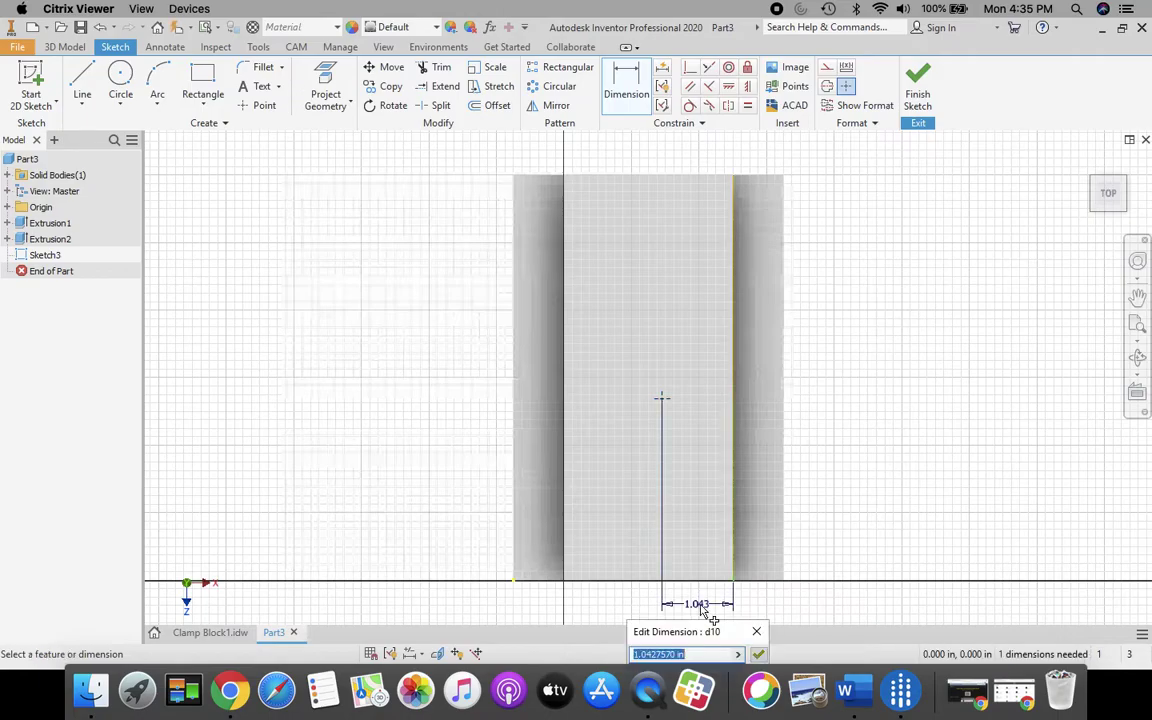
{"action": "type", "text": "1.25"}
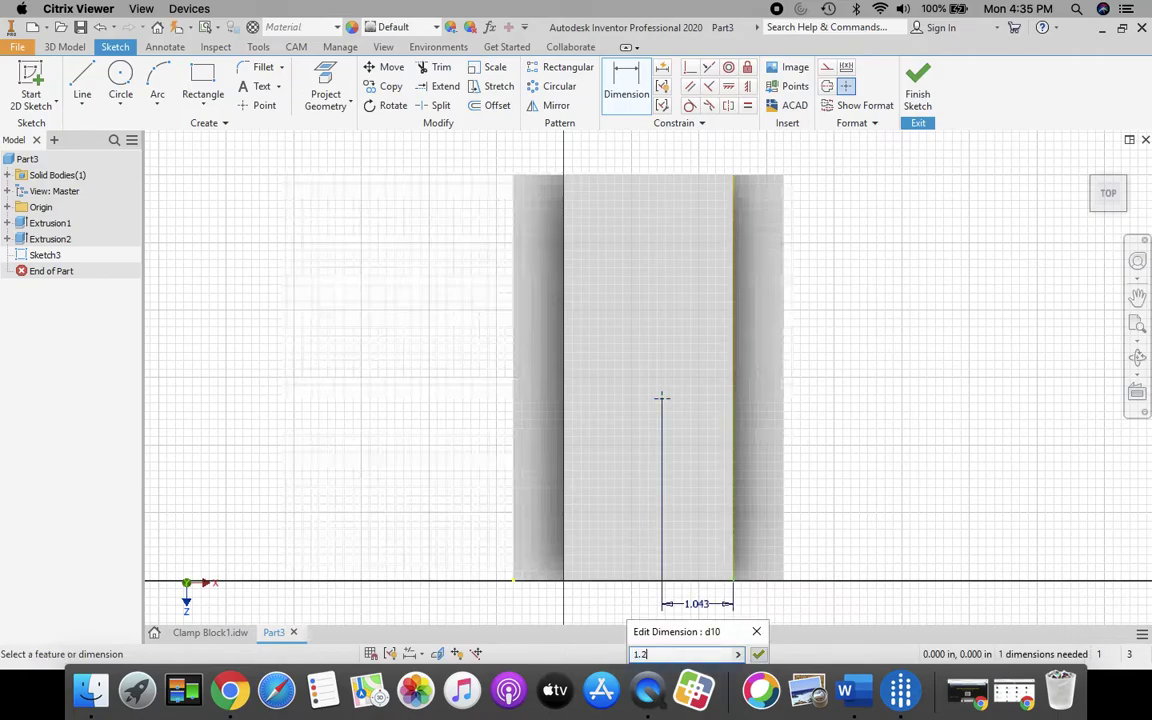
{"action": "left_click", "coordinate": [759, 655]}
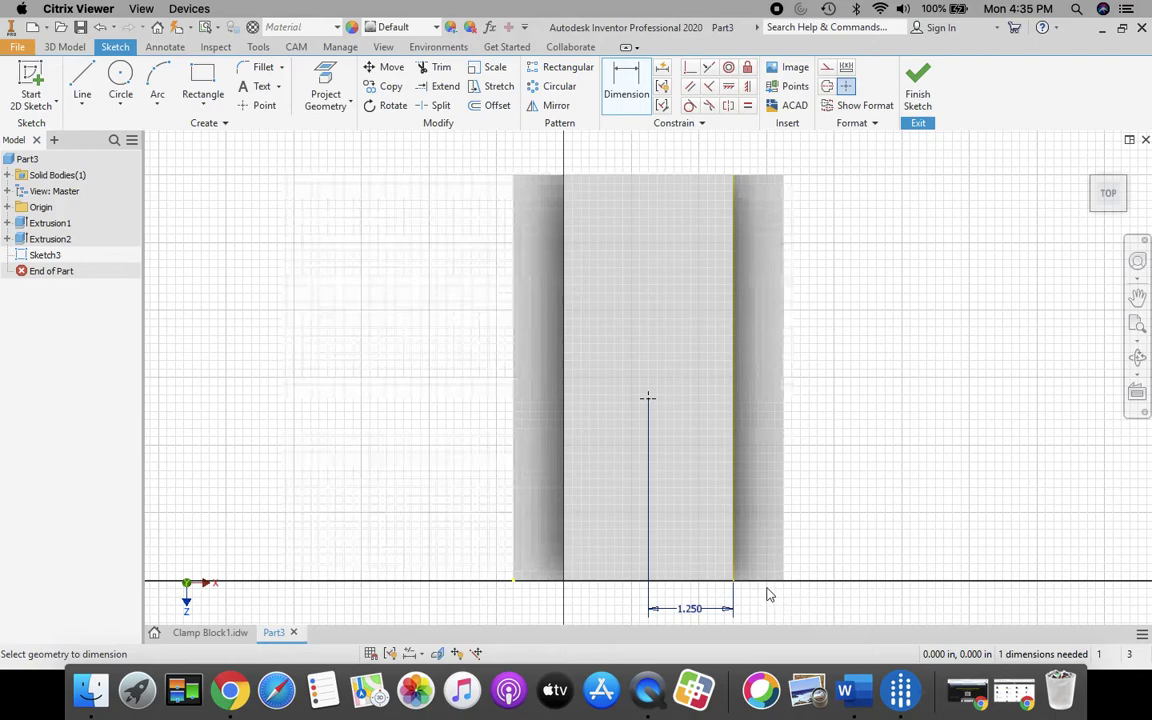
Step: Dimension the point 3 in from the raised face's front edge and finish the sketch
{"action": "left_click", "coordinate": [703, 584]}
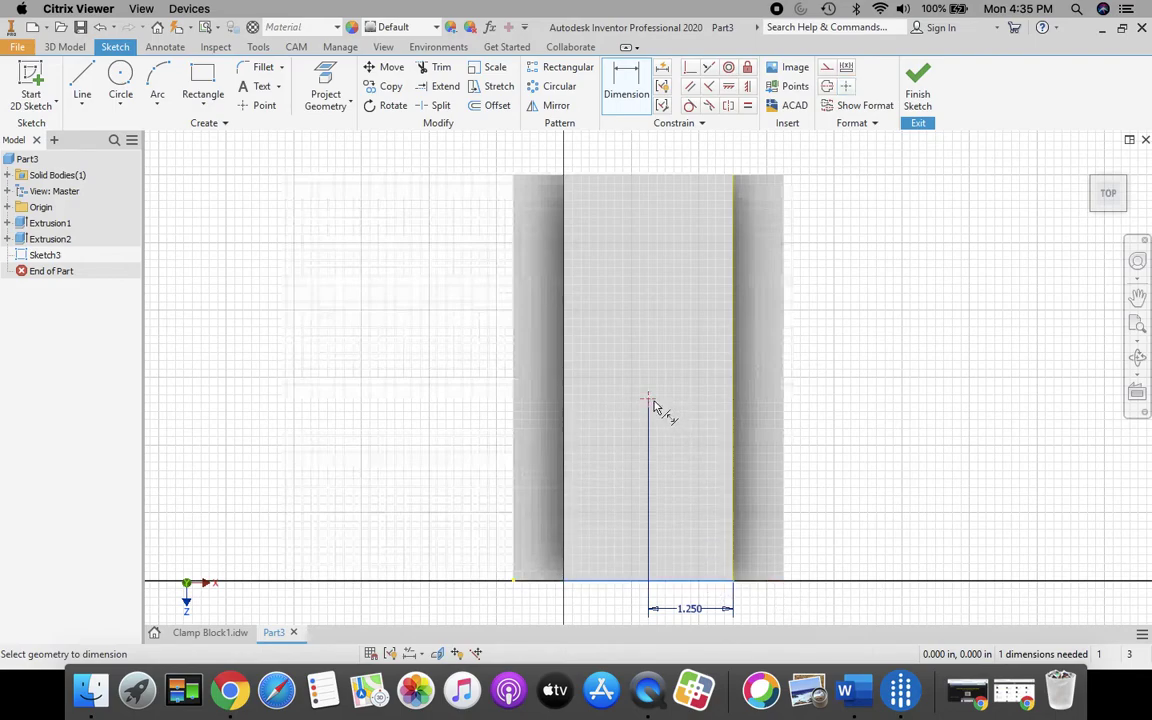
{"action": "left_click", "coordinate": [650, 400]}
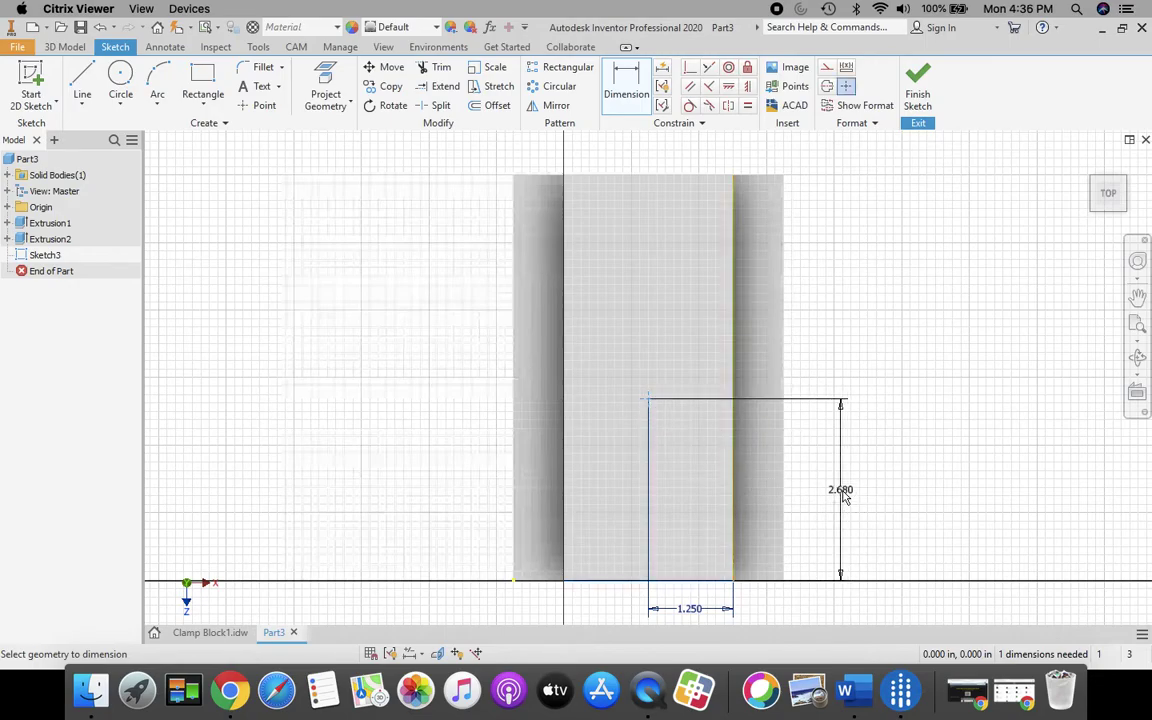
{"action": "left_click", "coordinate": [838, 495]}
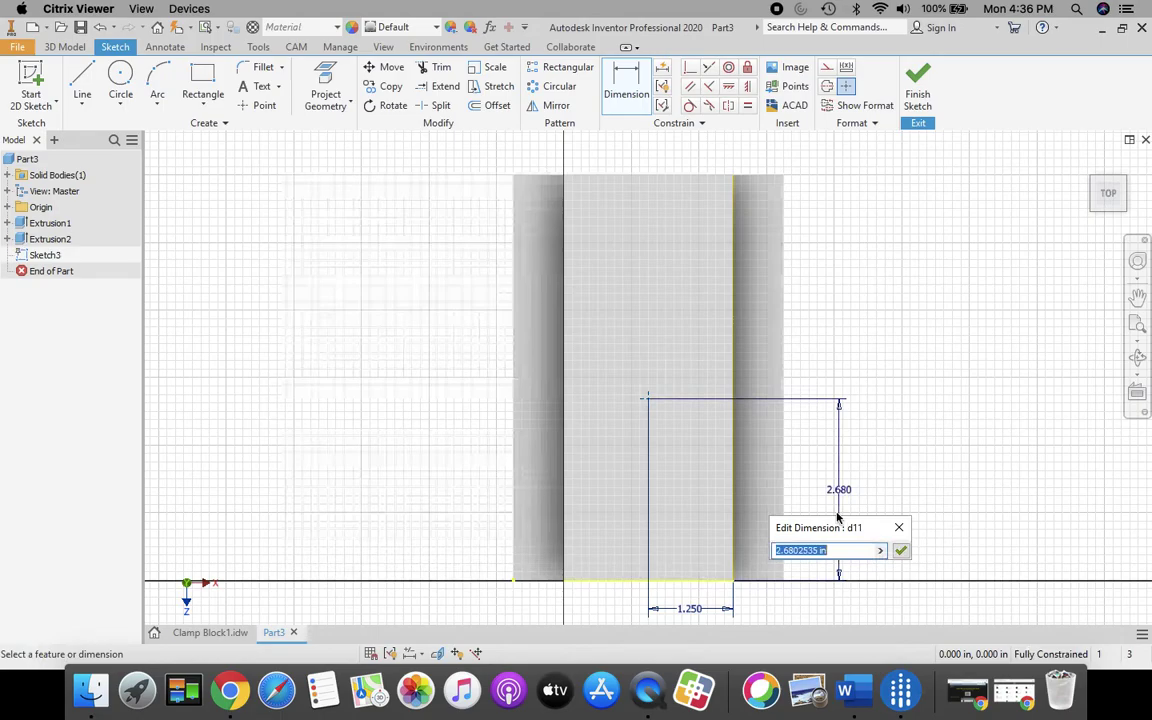
{"action": "type", "text": "3."}
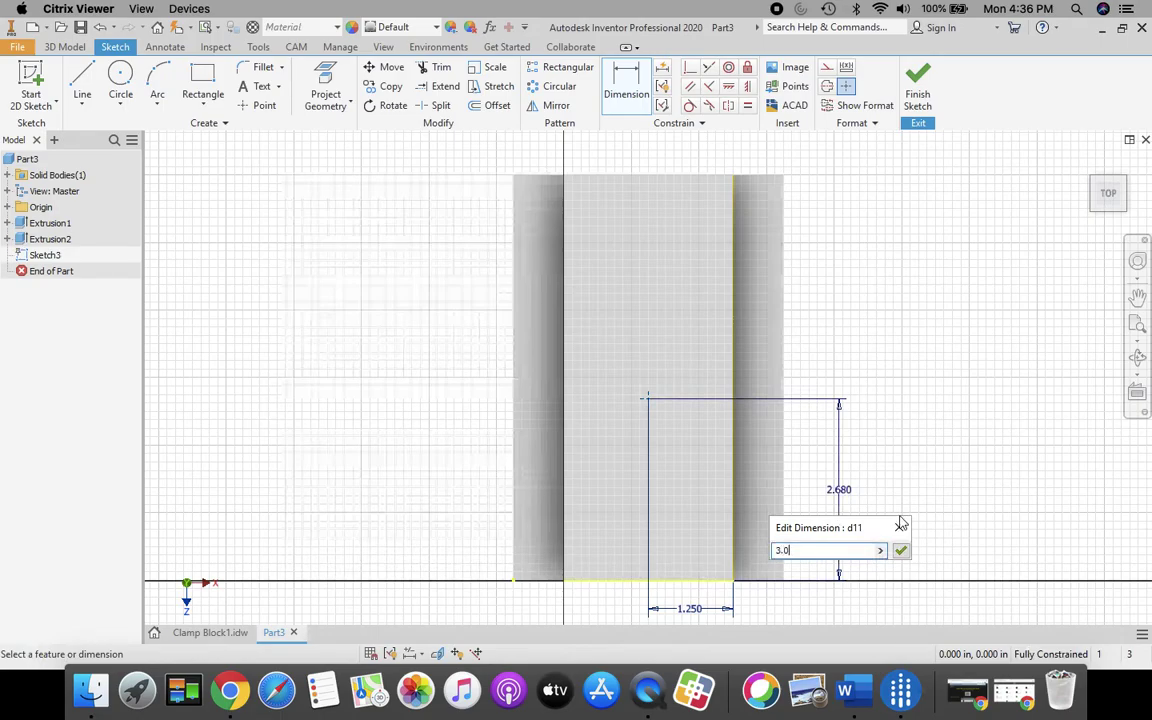
{"action": "left_click", "coordinate": [900, 550]}
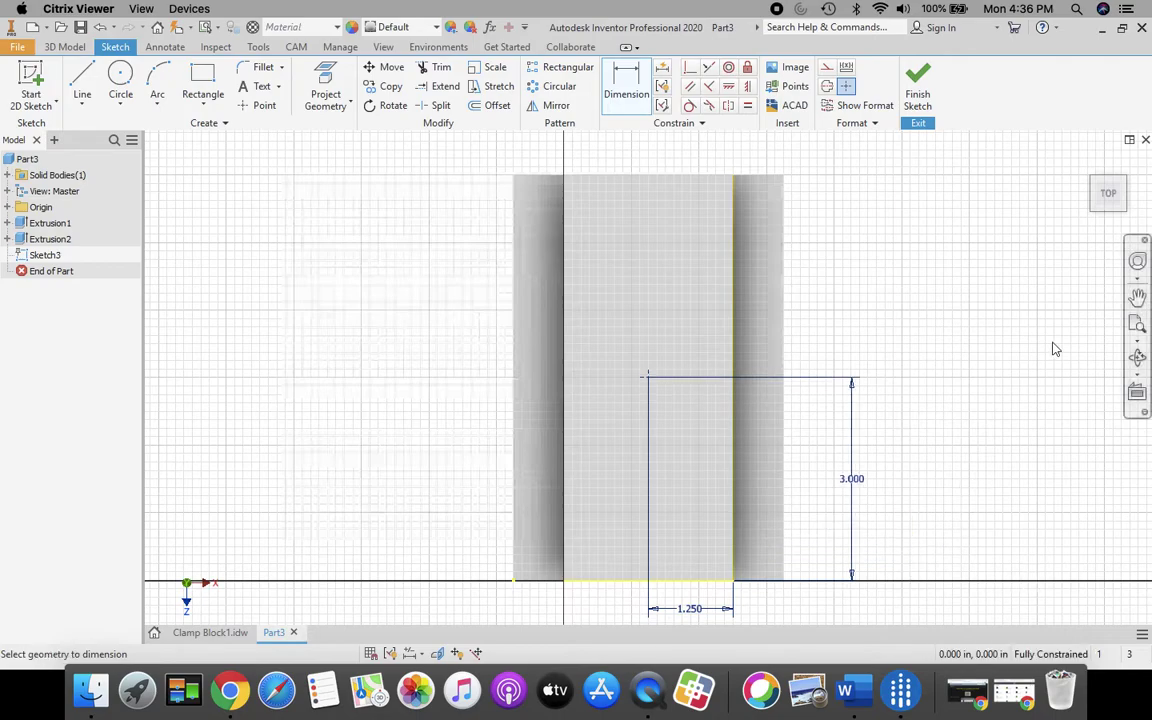
{"action": "left_click", "coordinate": [919, 90]}
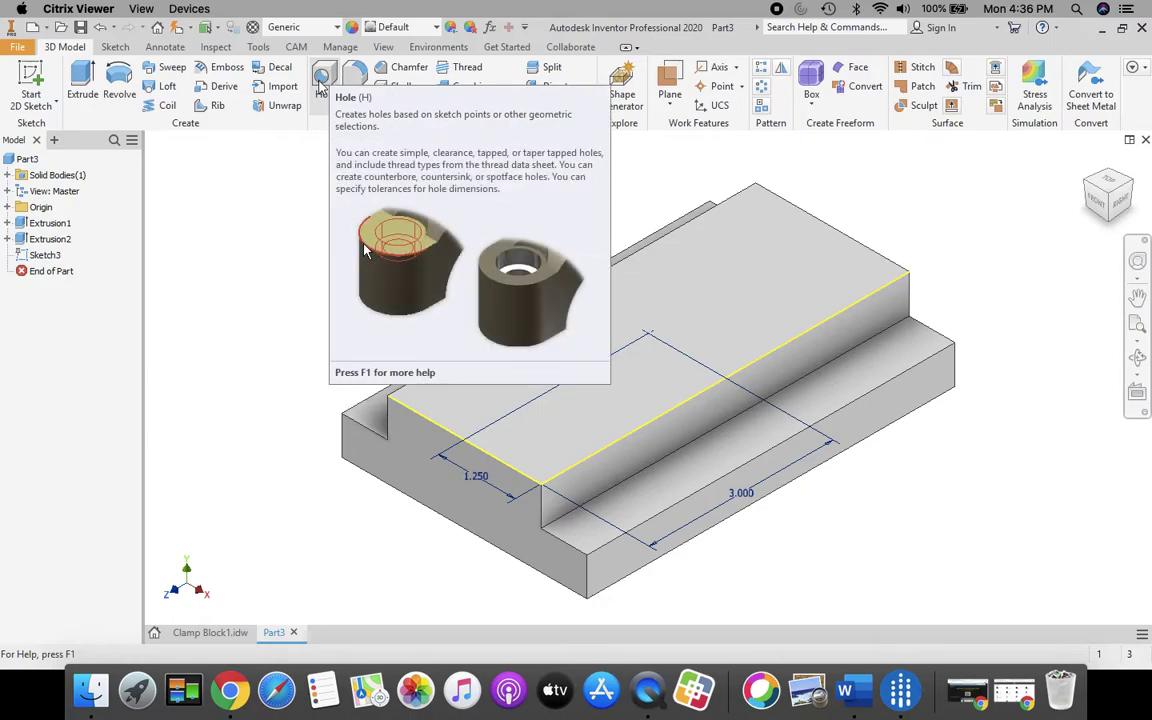
Step: Check the counterbore and drill callout in the Clamp Block1 drawing and try to set up a simple counterbored hole at the sketch point
{"action": "left_click", "coordinate": [200, 633]}
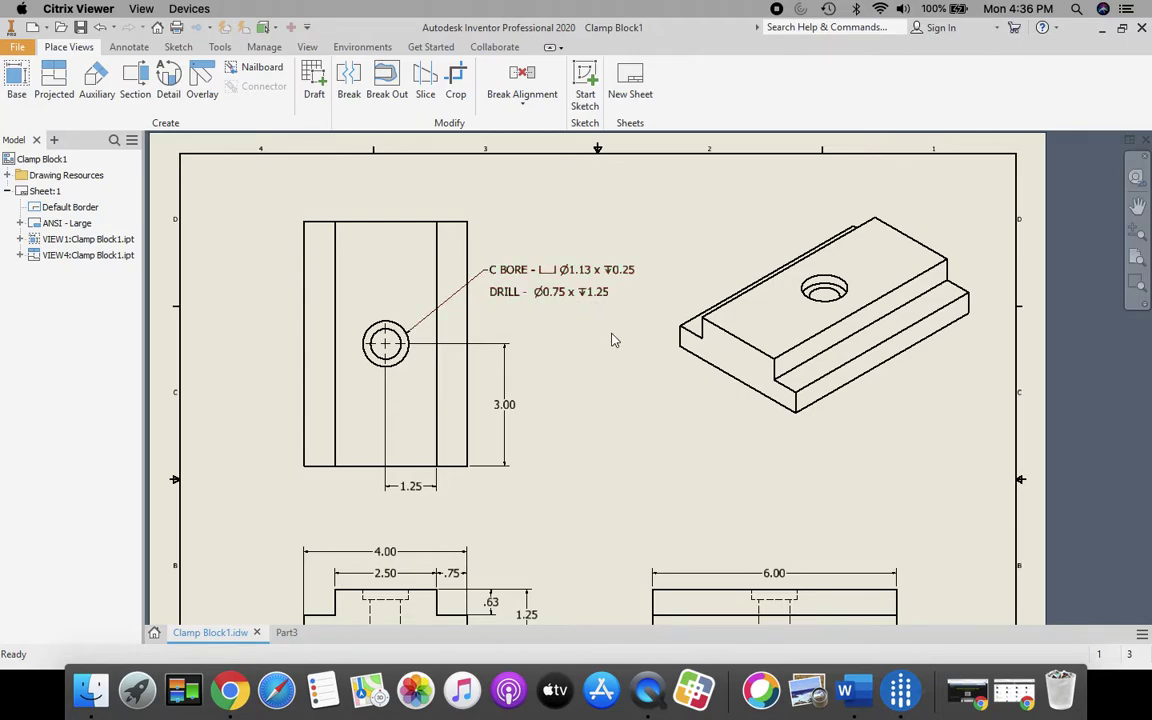
{"action": "left_click", "coordinate": [286, 633]}
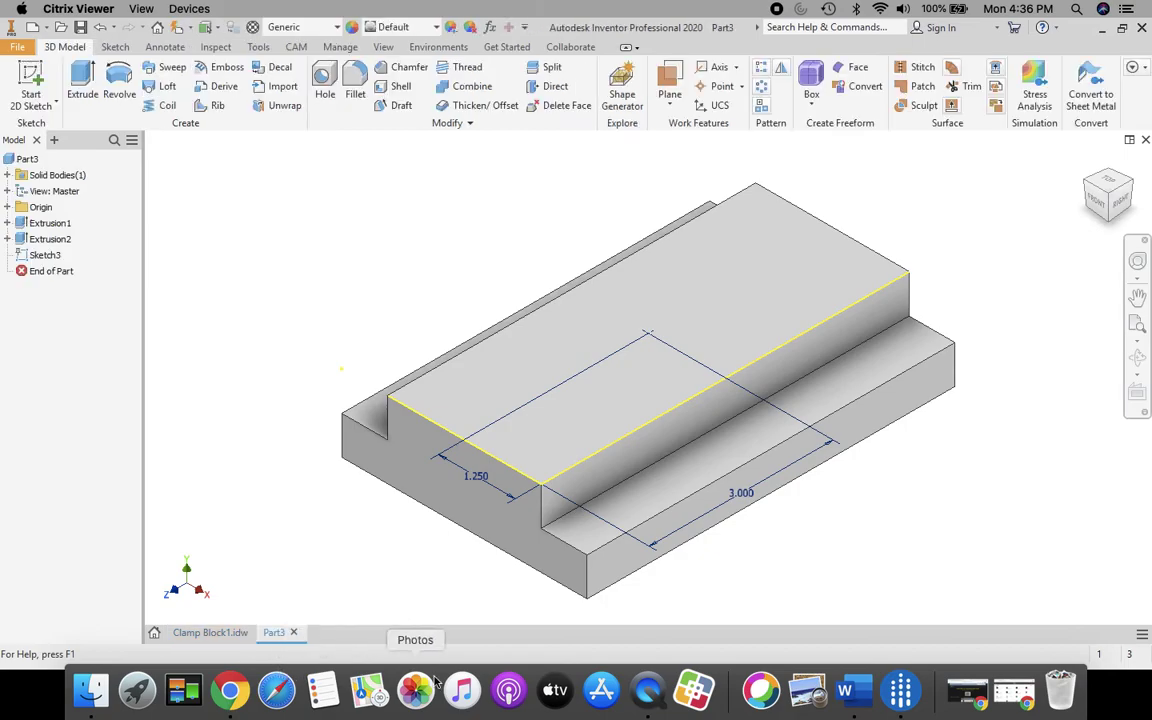
{"action": "left_click", "coordinate": [326, 80]}
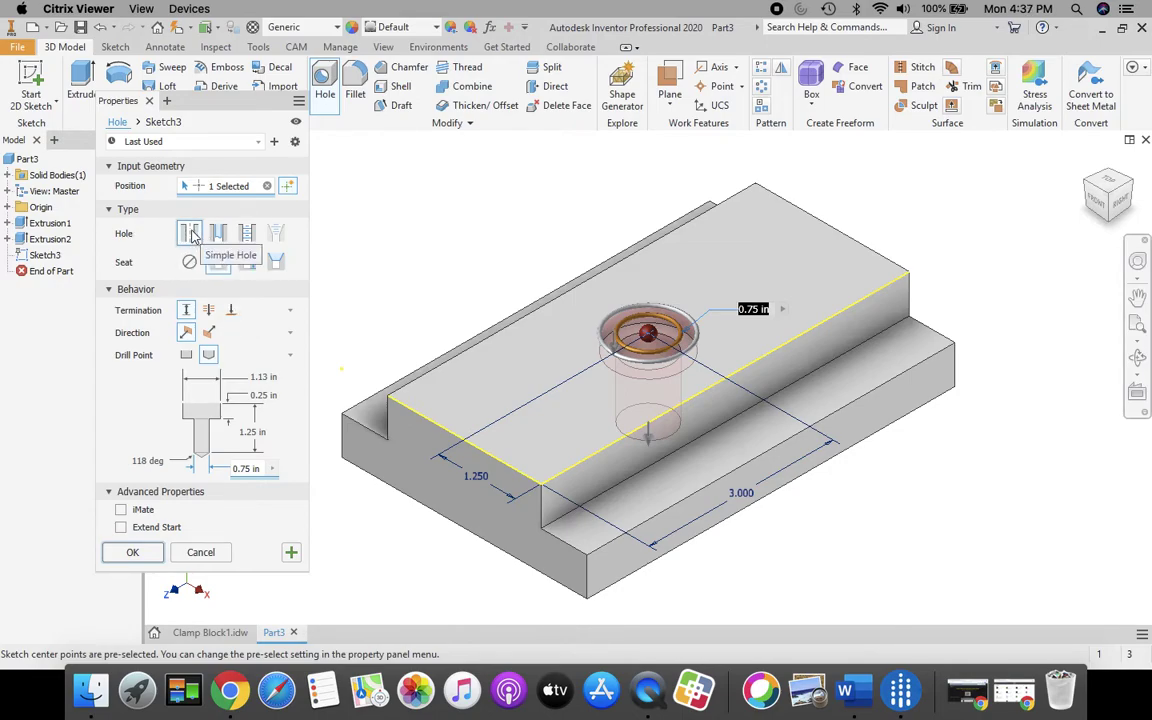
{"action": "left_click", "coordinate": [191, 235]}
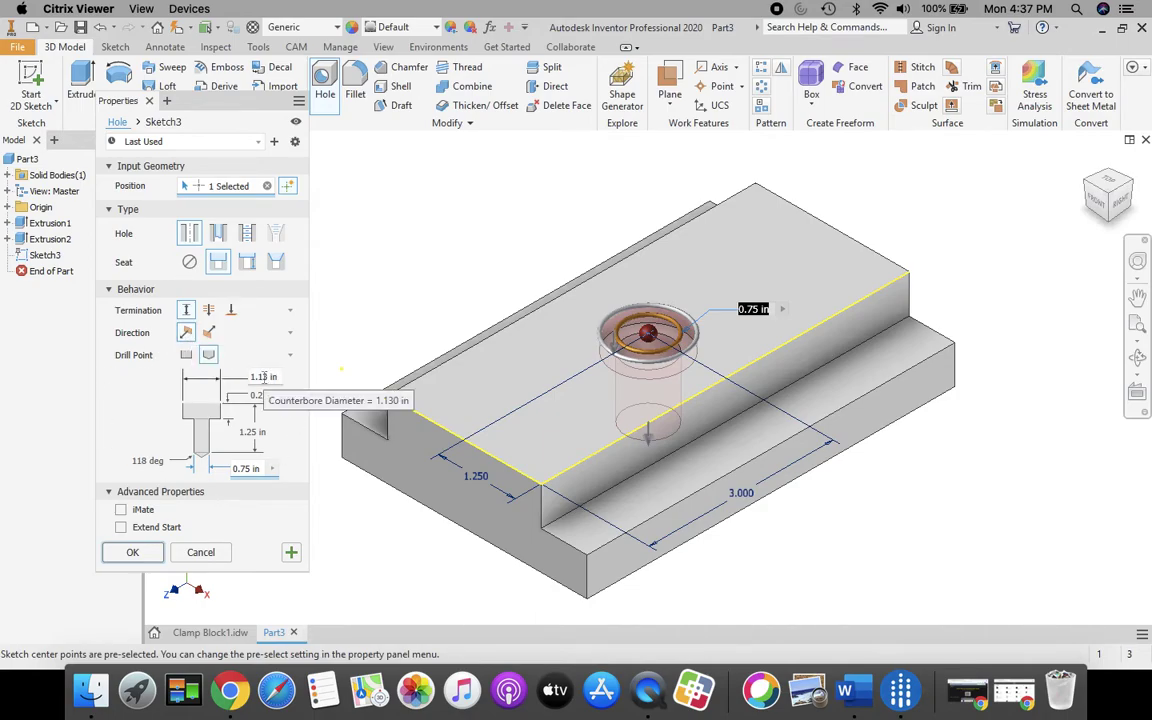
{"action": "left_click", "coordinate": [264, 378]}
{"action": "key", "text": "period"}
{"action": "type", "text": "13"}
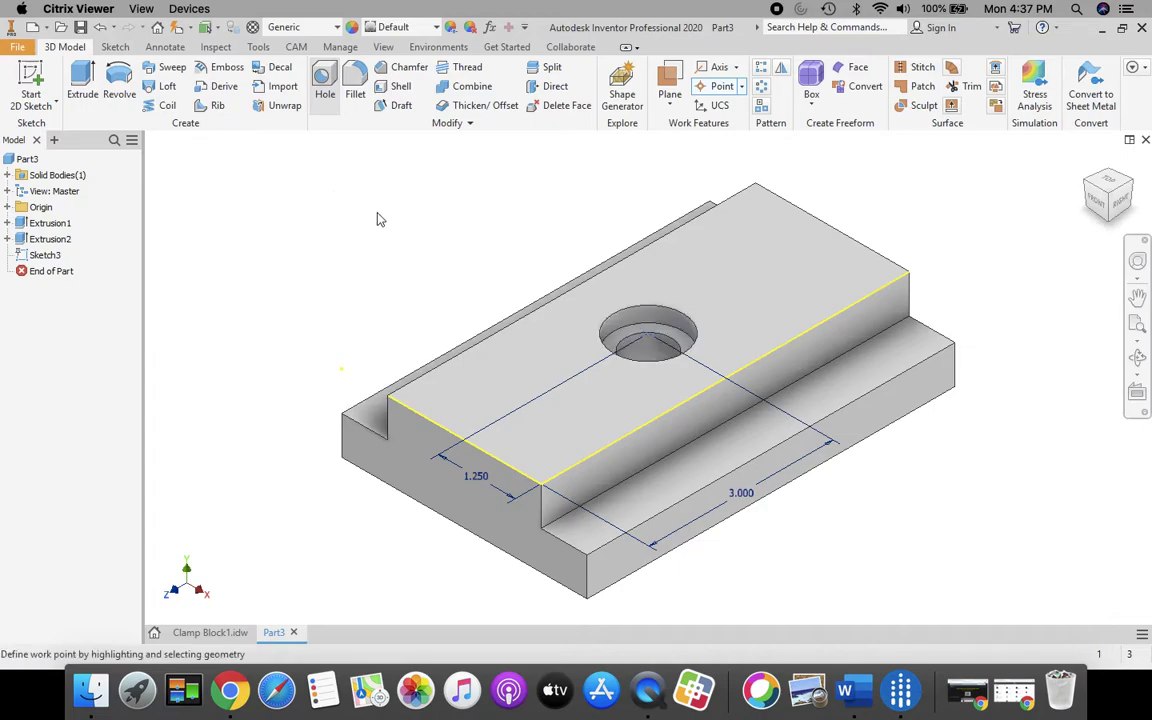
Step: Start a counterbored hole at the sketch point, with a counterbore diameter of 1.13 in and a counterbore depth of .25 in
{"action": "type", "text": "h"}
{"action": "left_click", "coordinate": [264, 378]}
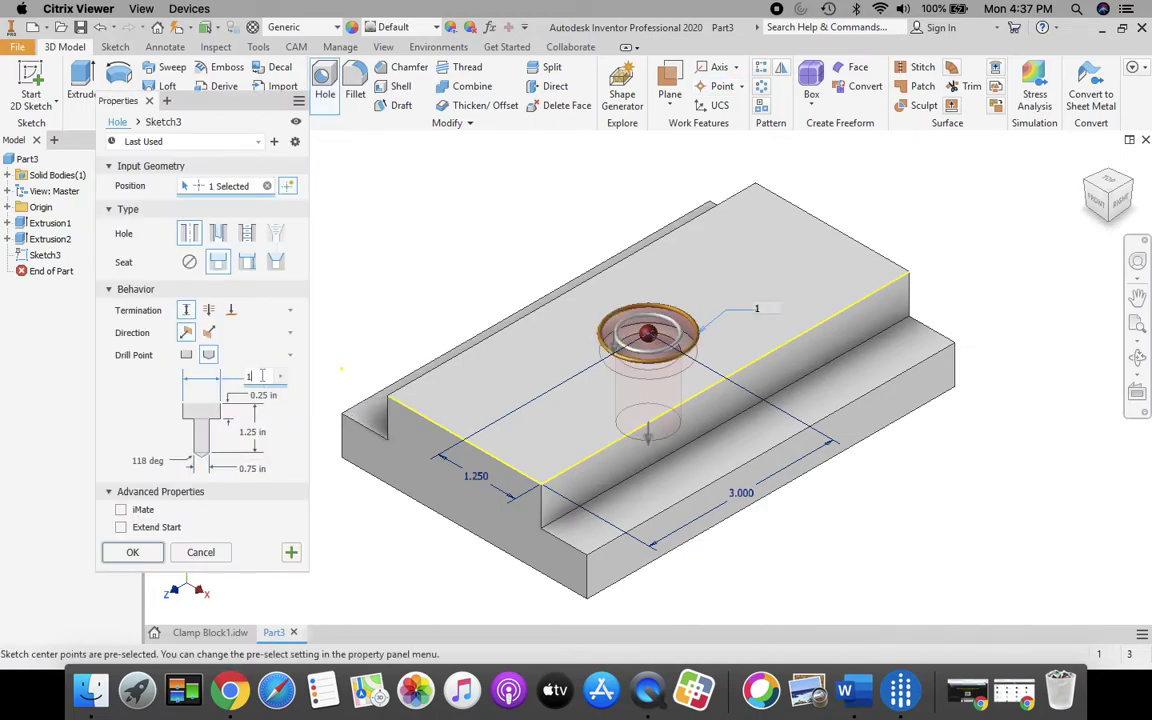
{"action": "type", "text": "13"}
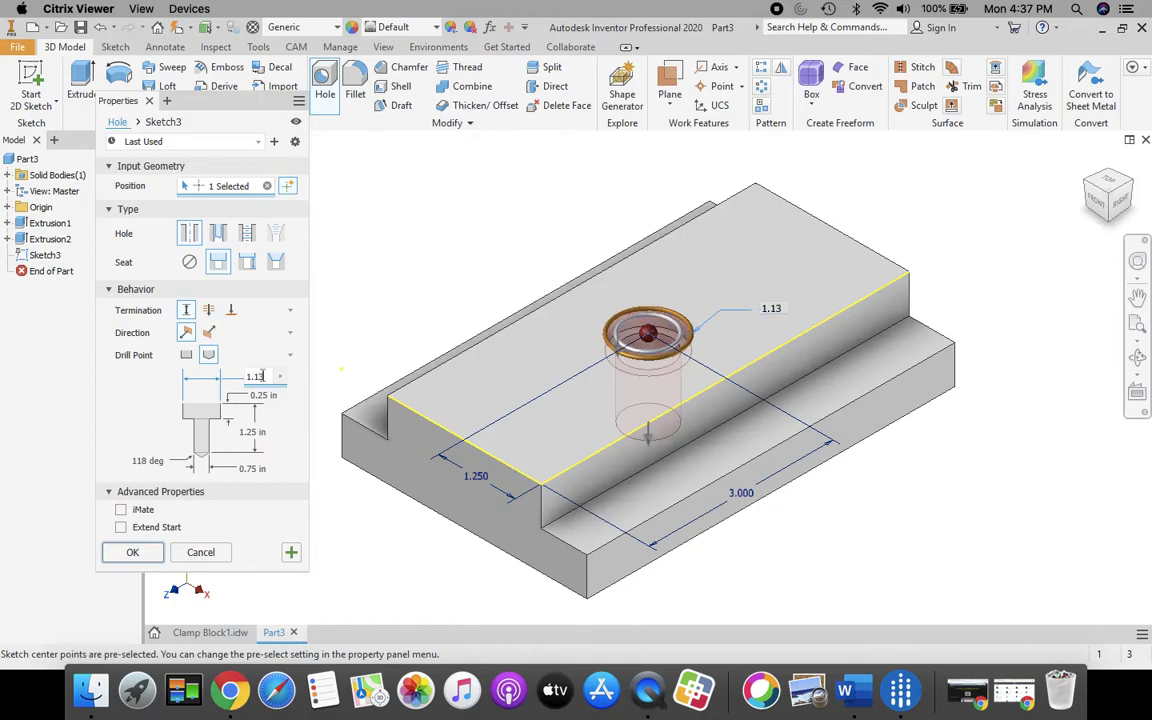
{"action": "left_click", "coordinate": [266, 398]}
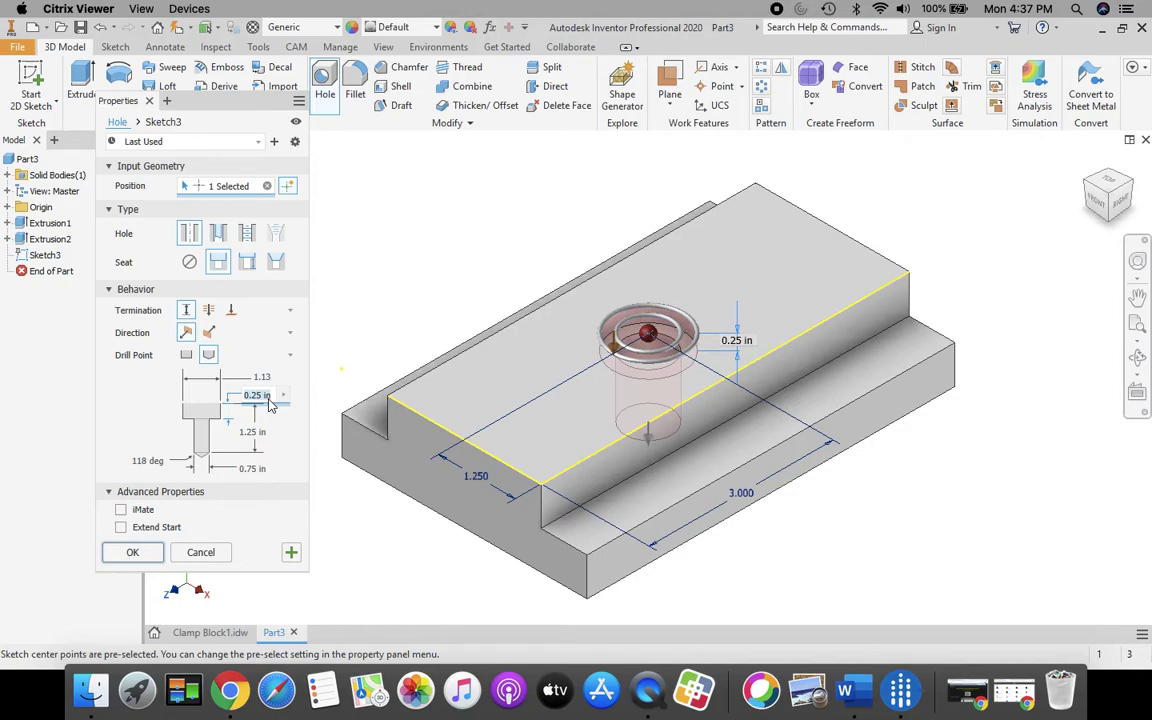
{"action": "type", "text": ".25"}
Step: Set the hole's depth to 1.25 in and its drill diameter to .75 in, keep it a simple hole, and create it
{"action": "left_click", "coordinate": [254, 432]}
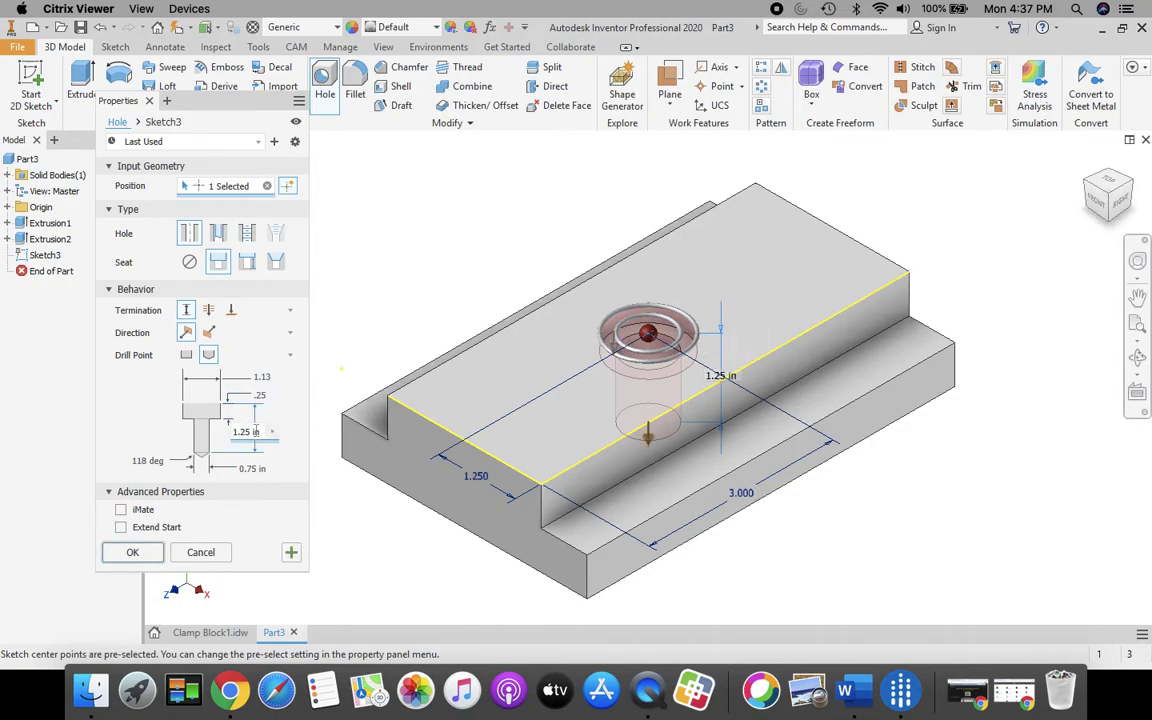
{"action": "type", "text": "1"}
{"action": "left_click", "coordinate": [258, 469]}
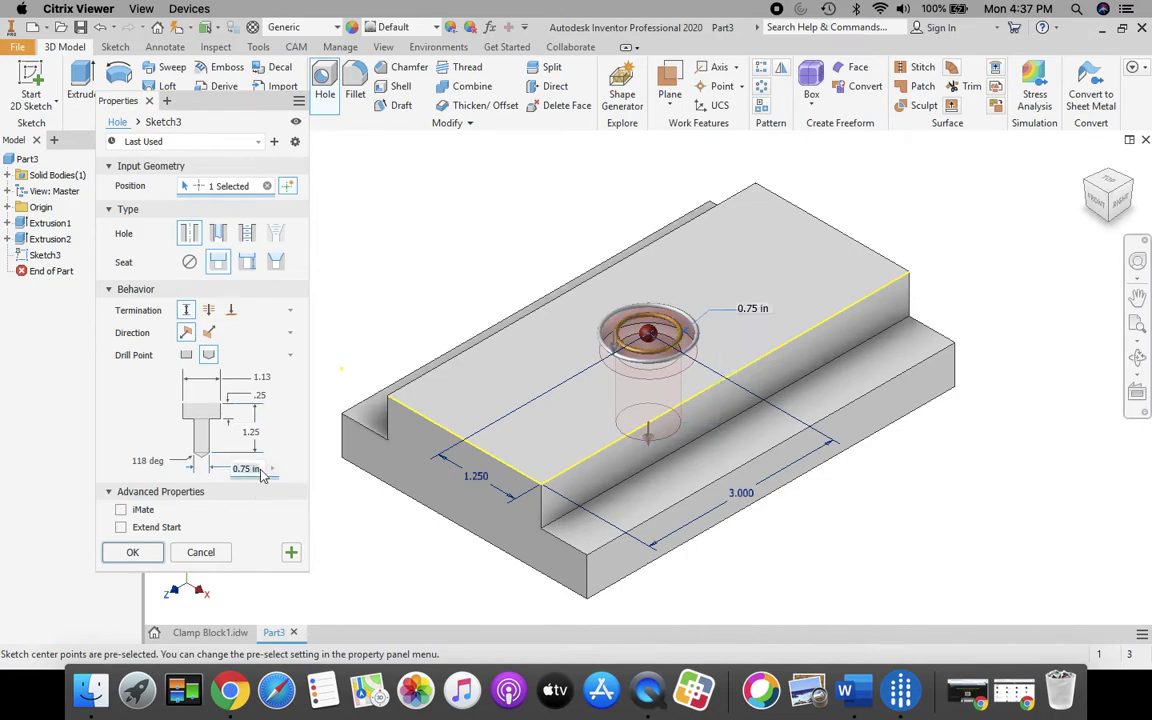
{"action": "key", "text": "BackSpace"}
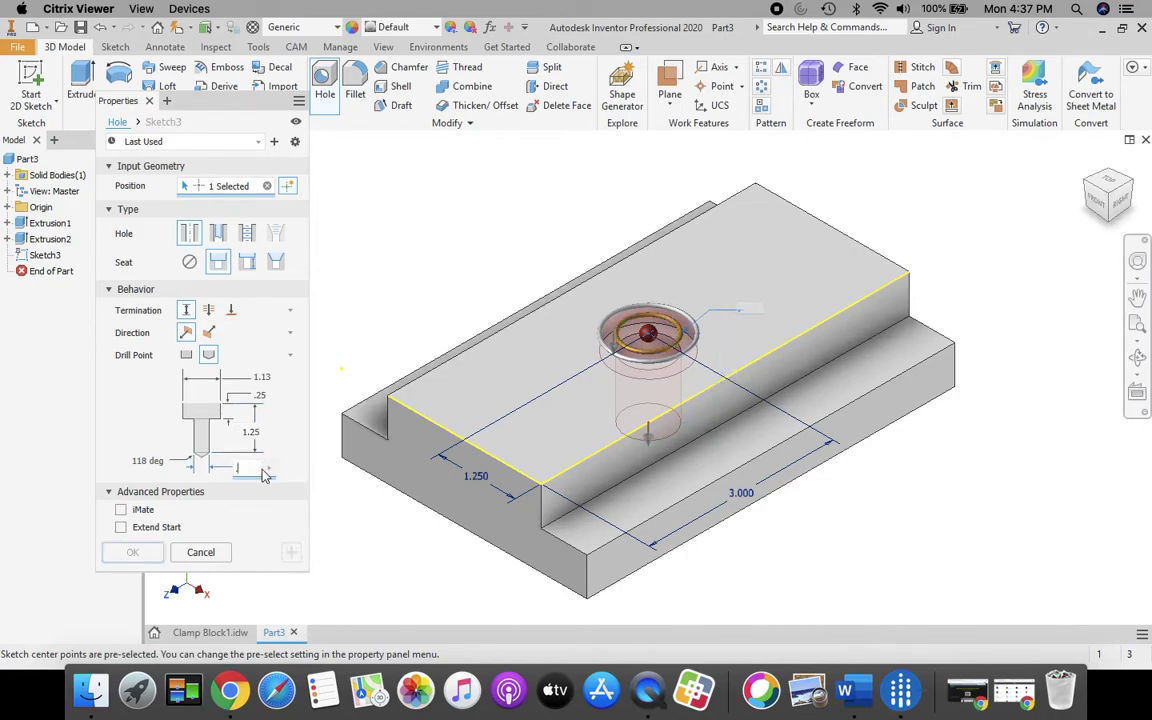
{"action": "type", "text": ".75"}
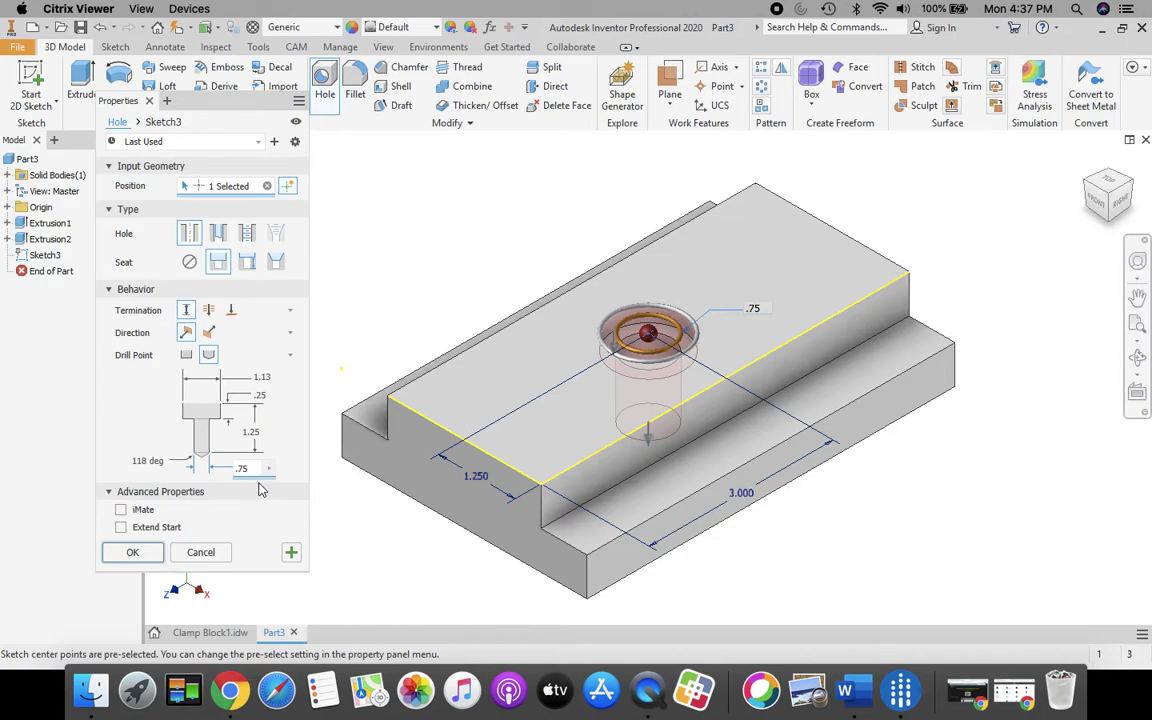
{"action": "left_click", "coordinate": [192, 235]}
{"action": "left_click", "coordinate": [124, 553]}
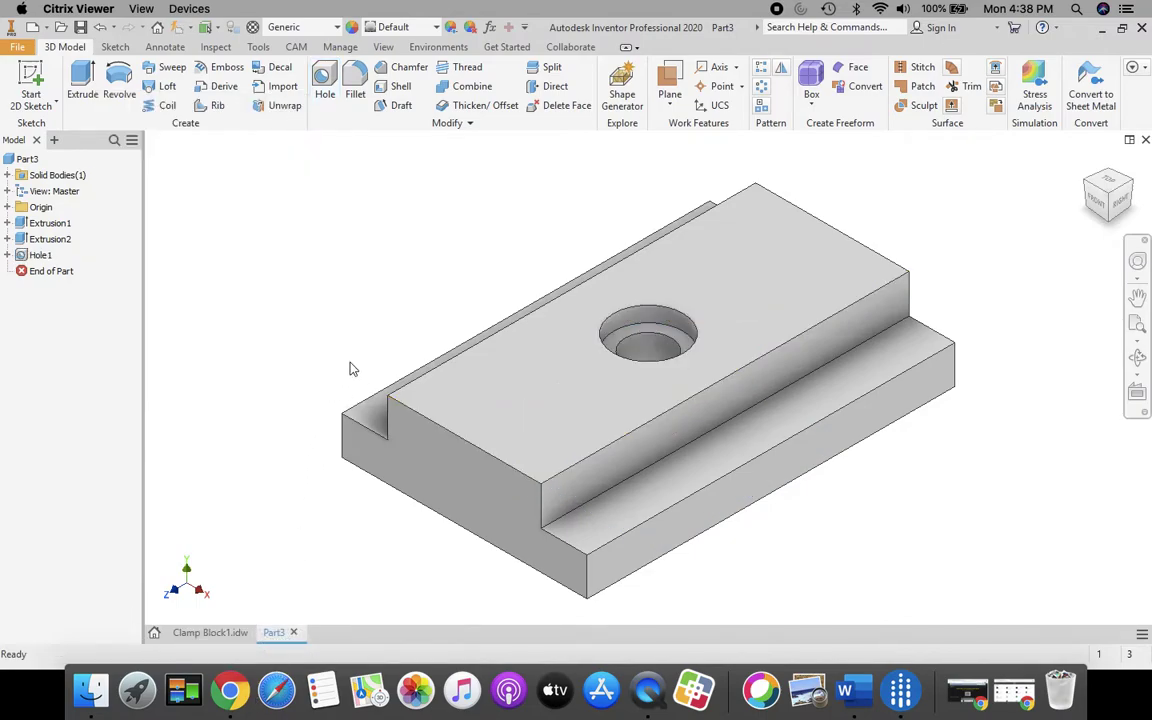
Step: Change the clamp block's appearance to Beige from the Inventor Material Library
{"action": "left_click", "coordinate": [434, 28]}
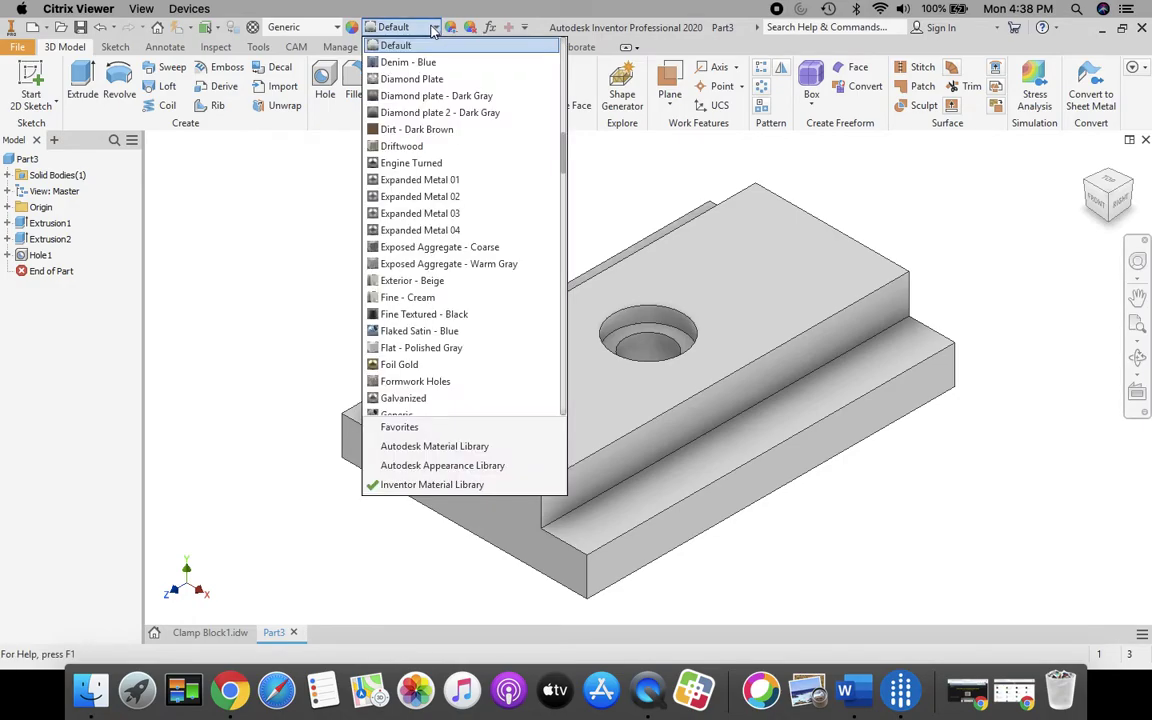
{"action": "scroll", "coordinate": [444, 258], "scroll_direction": "up", "scroll_amount": 5}
{"action": "scroll", "coordinate": [444, 258], "scroll_direction": "up", "scroll_amount": 7}
{"action": "scroll", "coordinate": [441, 232], "scroll_direction": "up", "scroll_amount": 2}
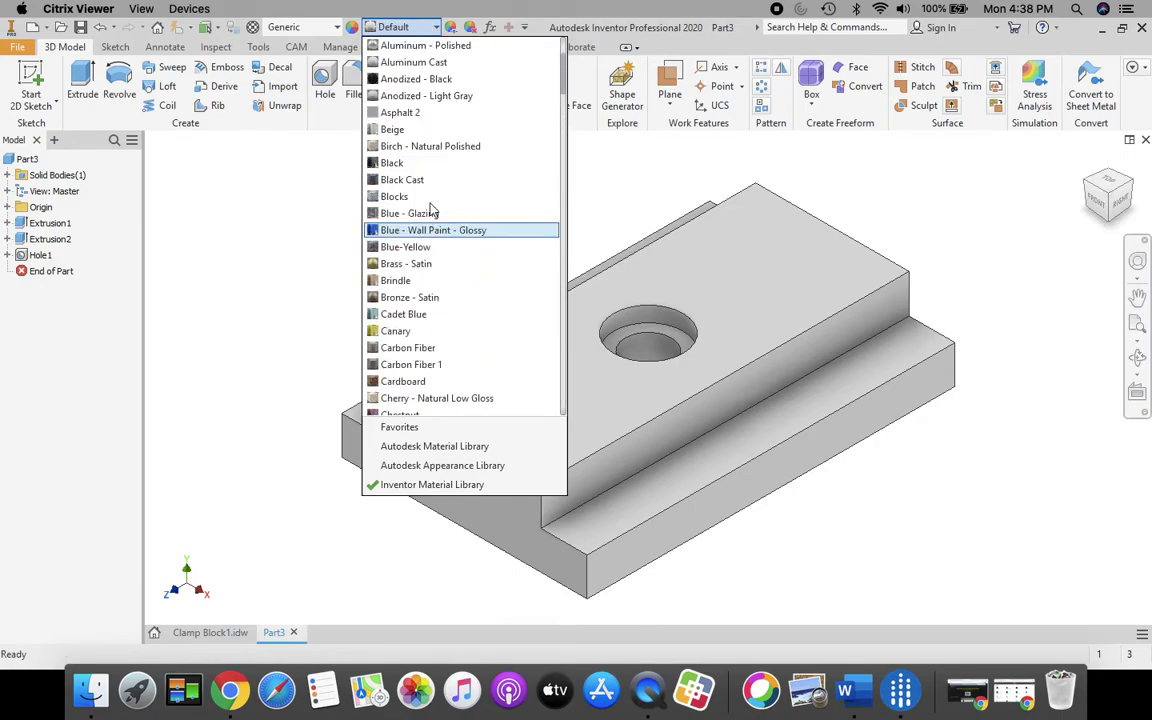
{"action": "left_click", "coordinate": [395, 131]}
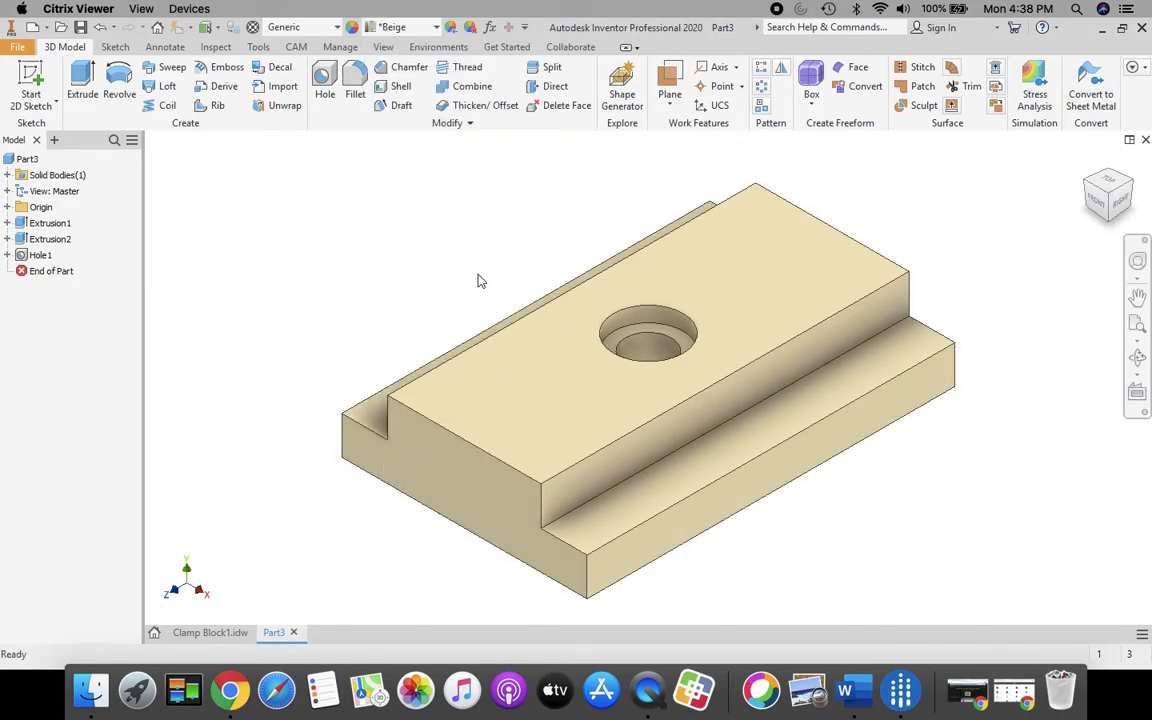
Step: Save the part as an Inventor part file named Clamp Block in the current folder
{"action": "left_click", "coordinate": [20, 47]}
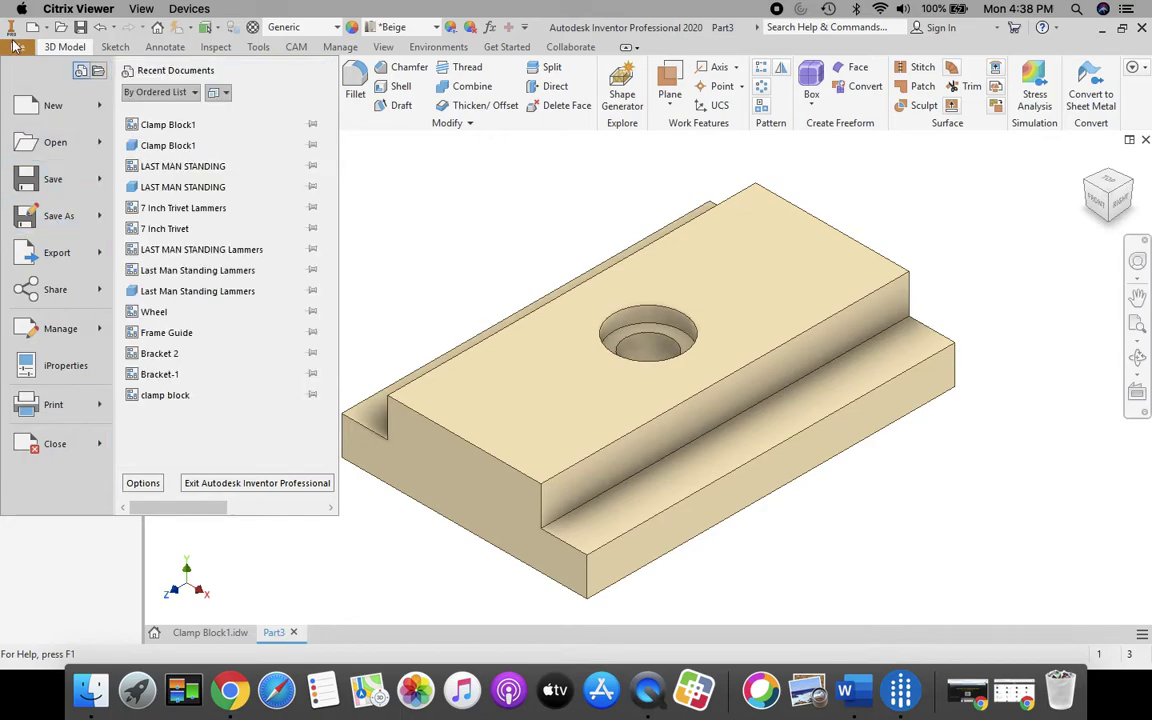
{"action": "left_click", "coordinate": [57, 216]}
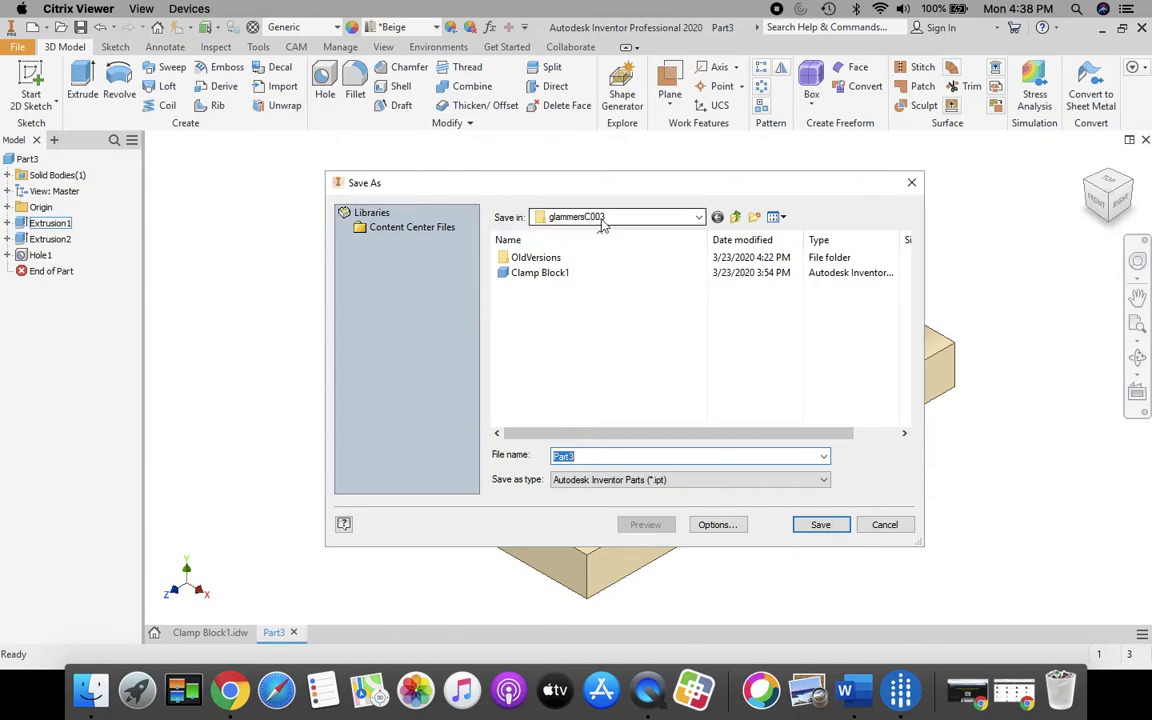
{"action": "left_click", "coordinate": [700, 218]}
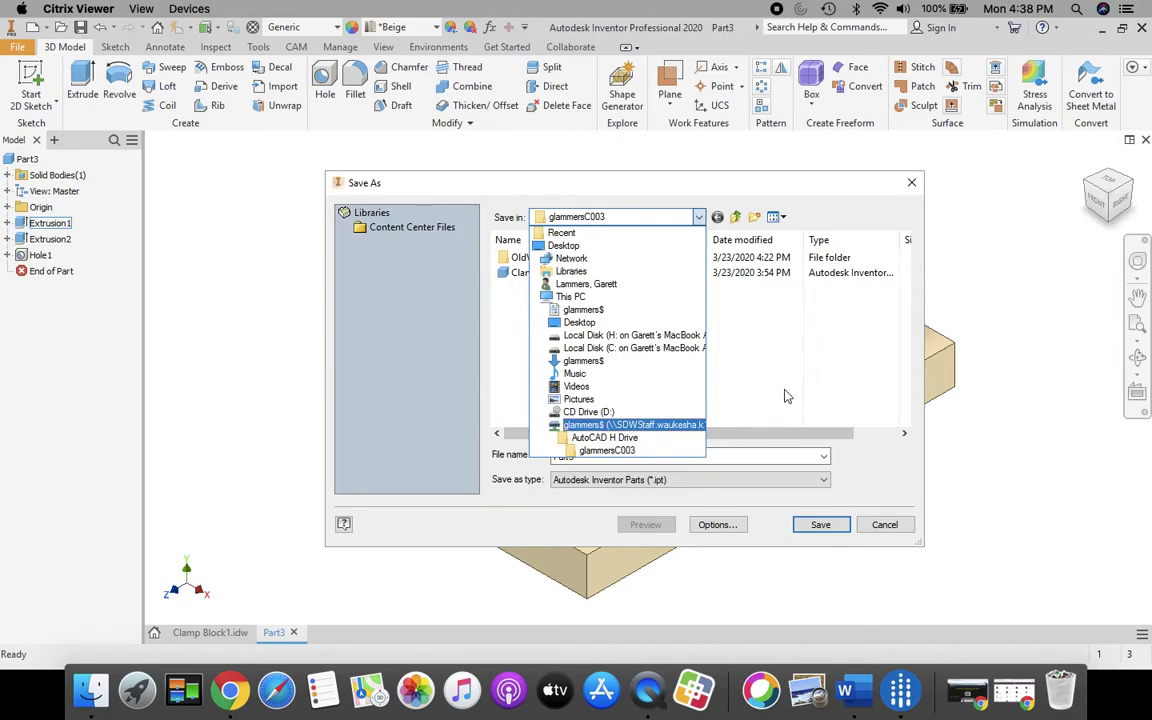
{"action": "left_click", "coordinate": [786, 396]}
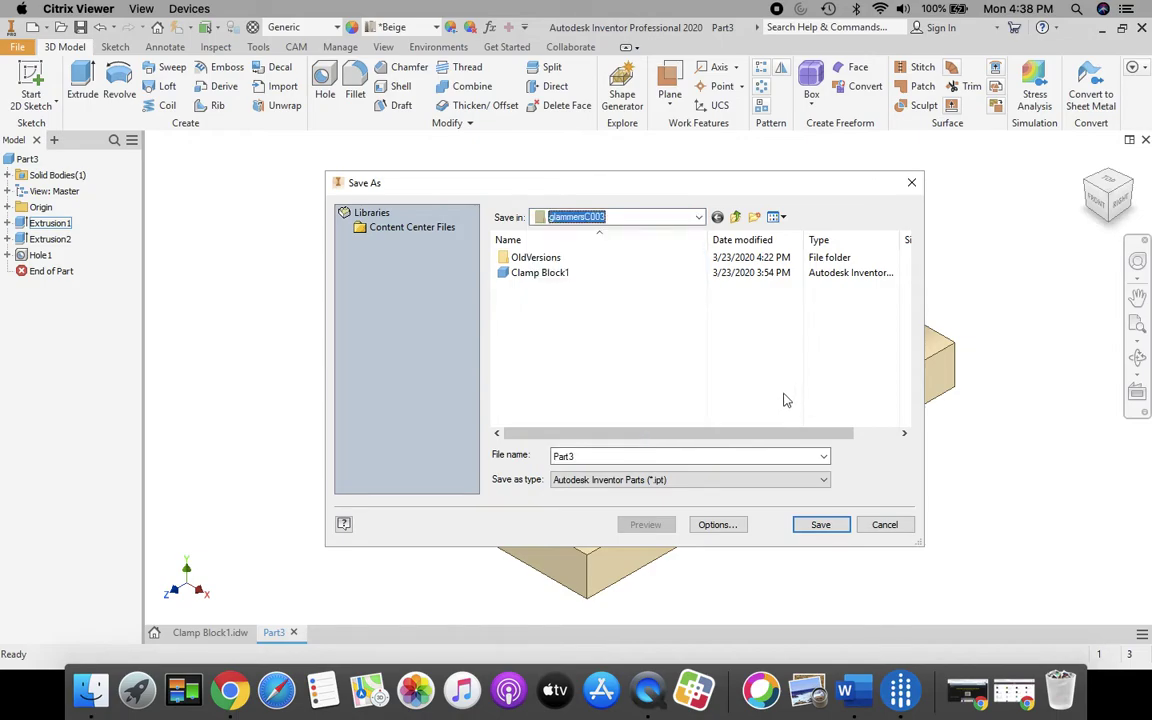
{"action": "double_click", "coordinate": [586, 455]}
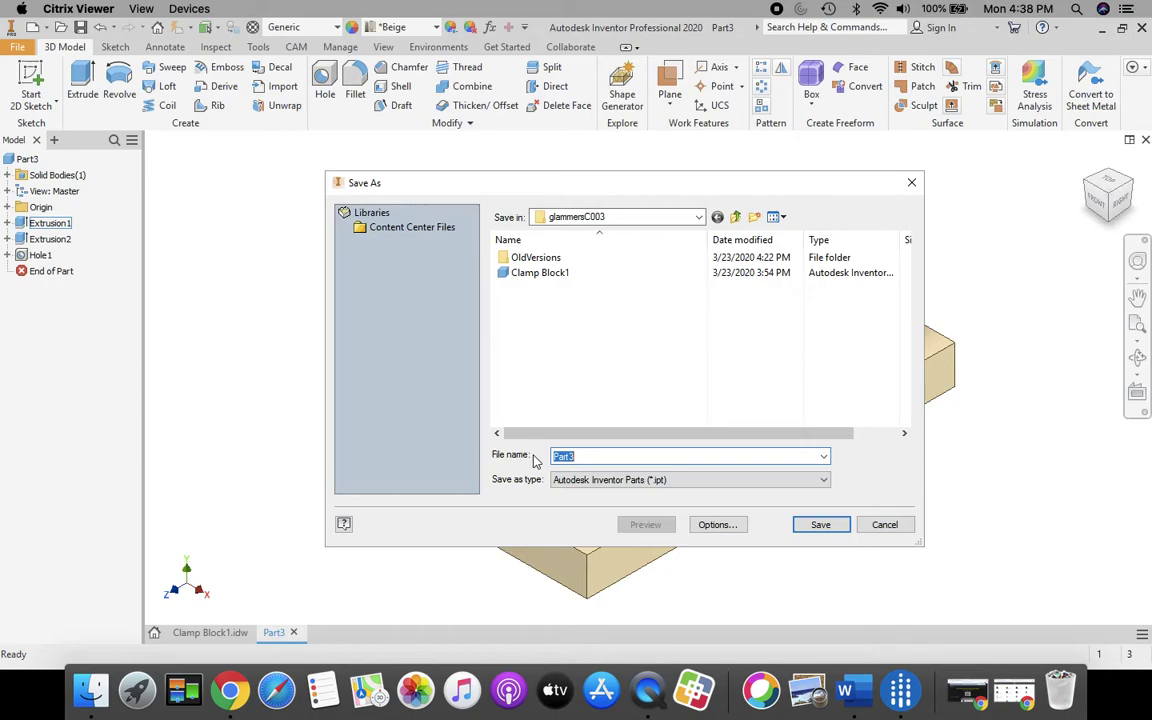
{"action": "type", "text": "Clamp Block"}
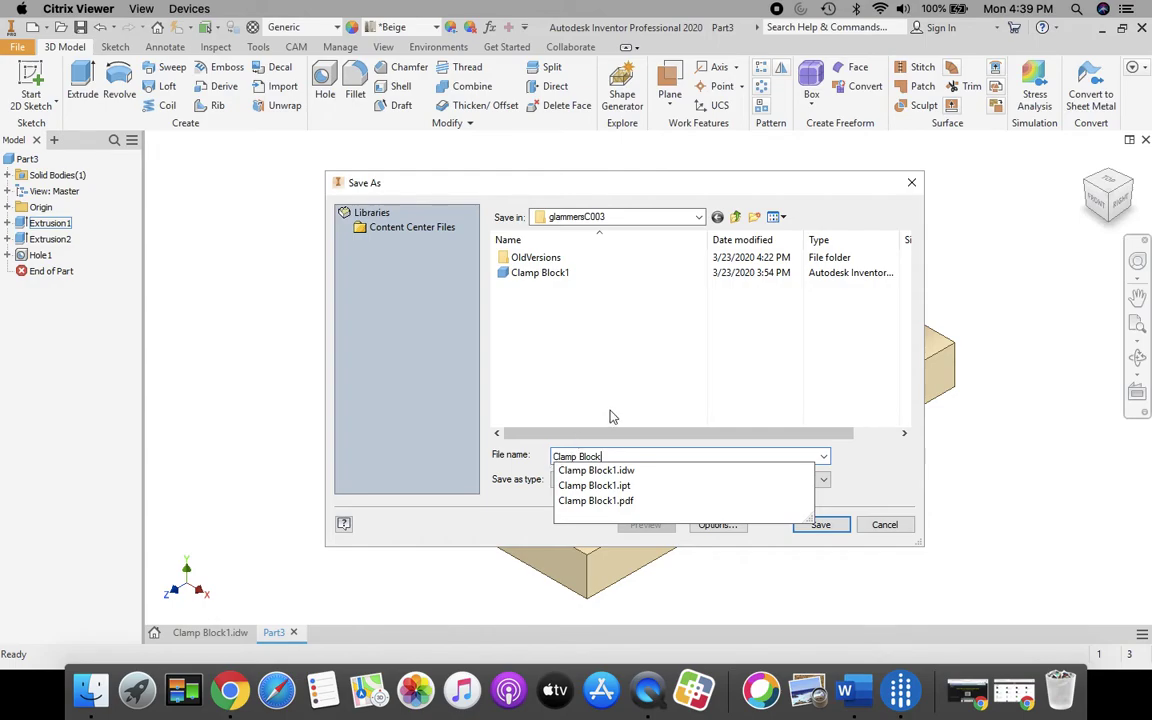
{"action": "left_click", "coordinate": [604, 457]}
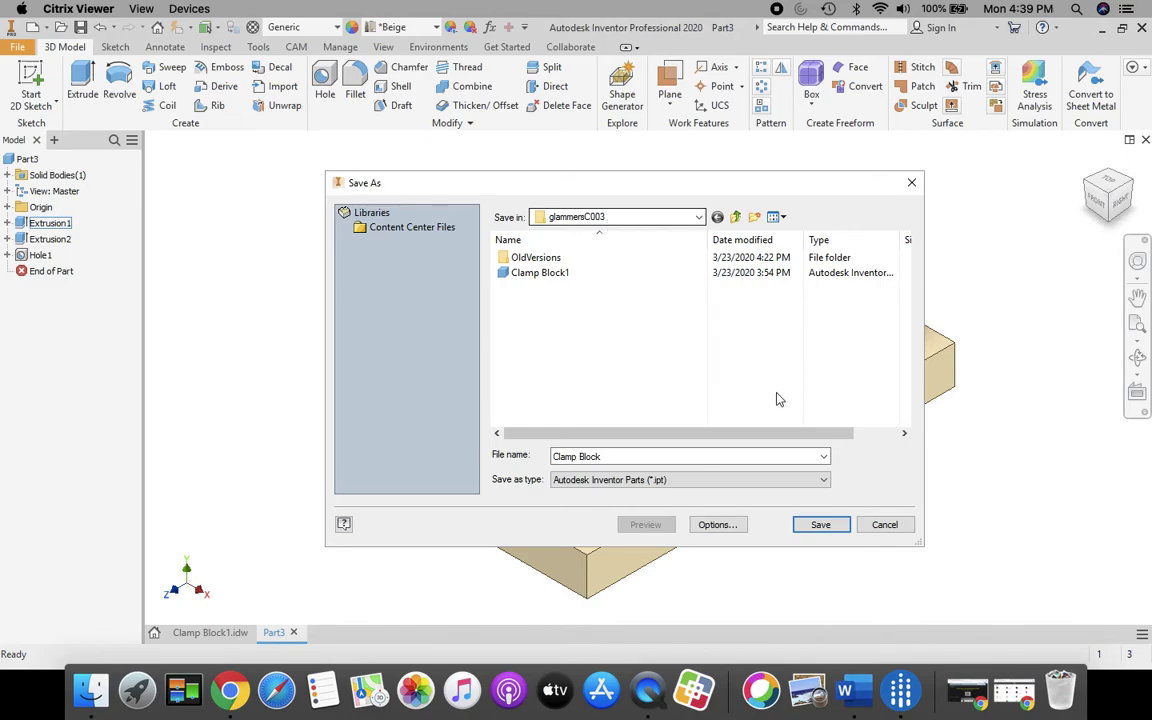
{"action": "left_click", "coordinate": [826, 528]}
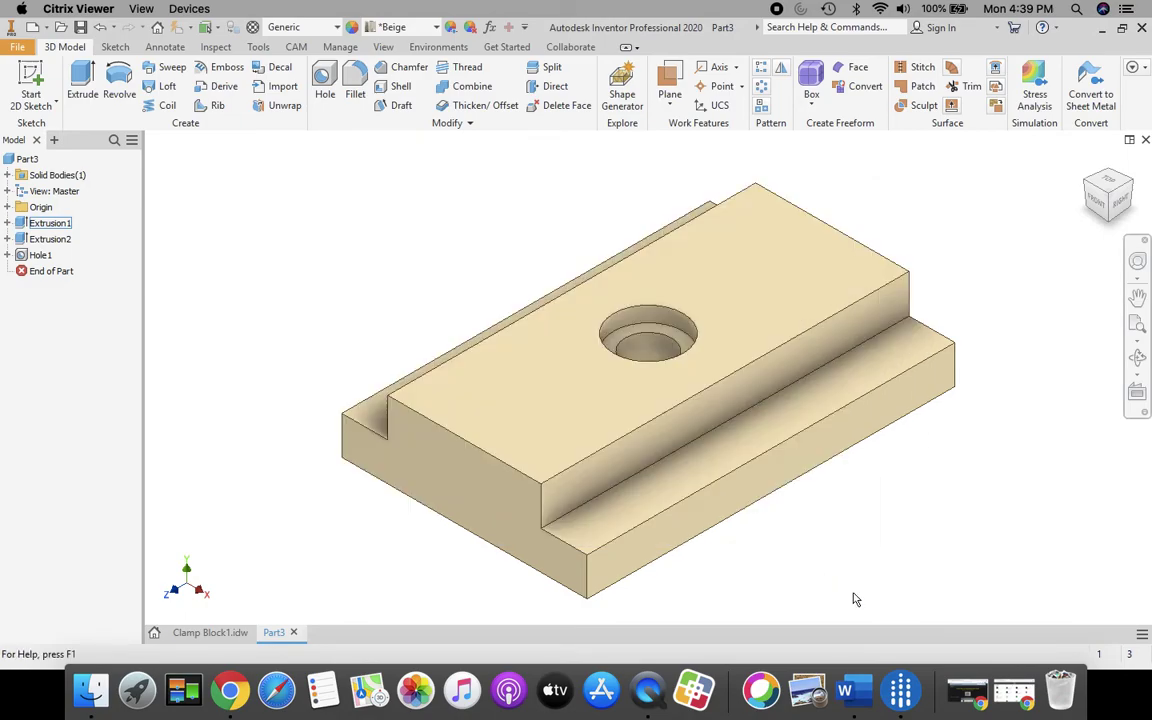